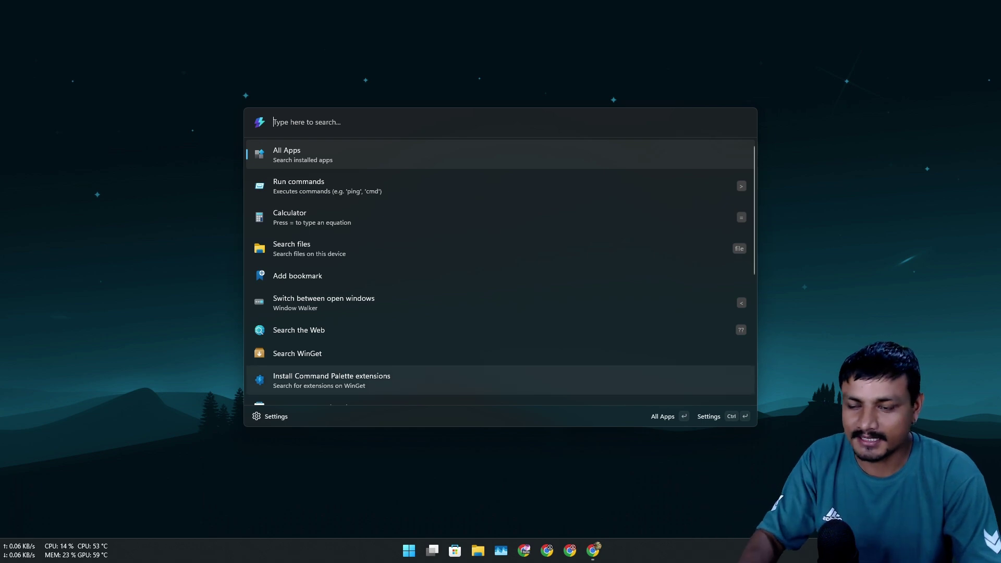
# Step: Dismiss the Command Palette and bring the Chrome window with the PowerToys documentation back
pyautogui.press('Escape')
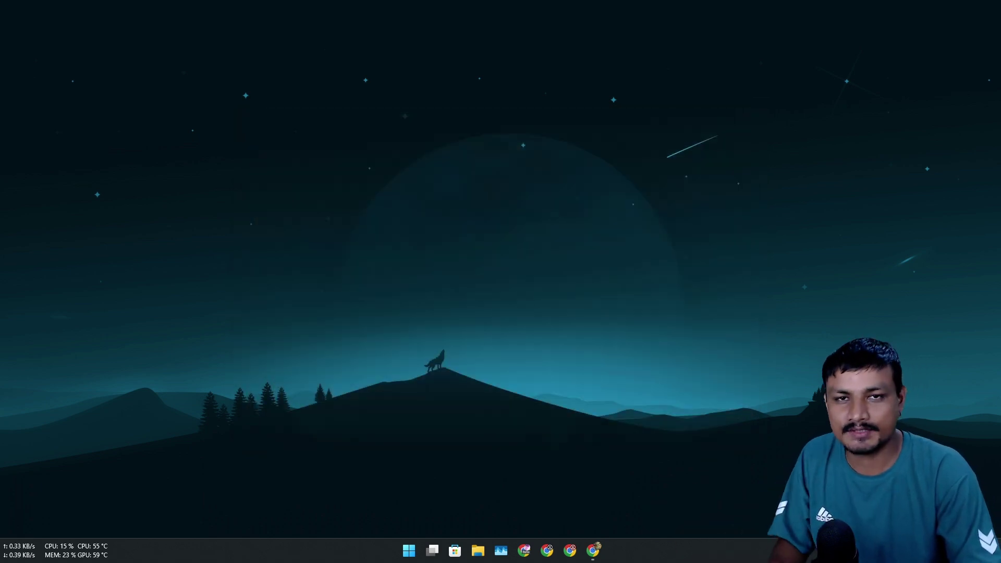
pyautogui.hotkey('alt', 'Tab')
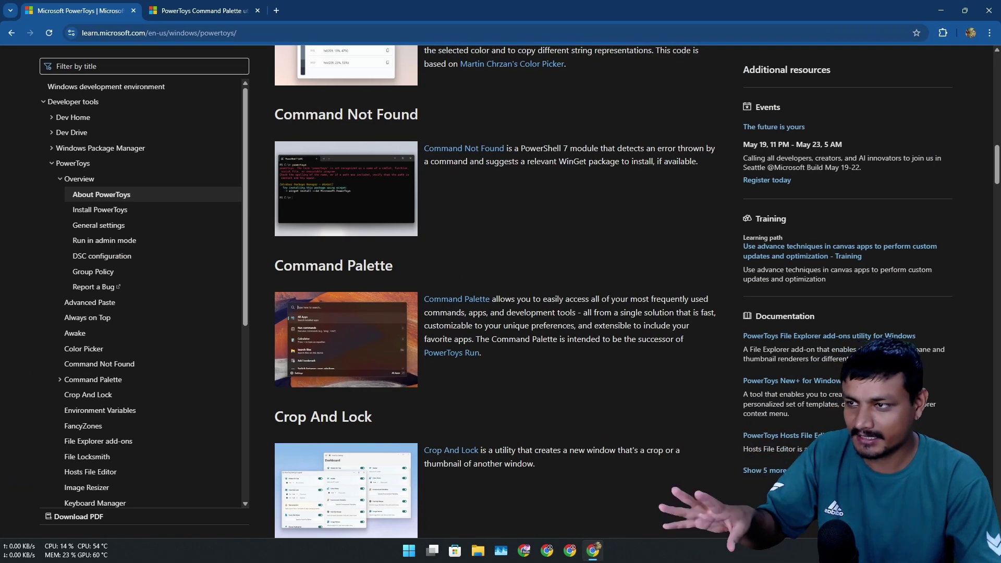
# Step: Review the Microsoft PowerToys docs page, highlighting its title
pyautogui.scroll(20, 495, 292)
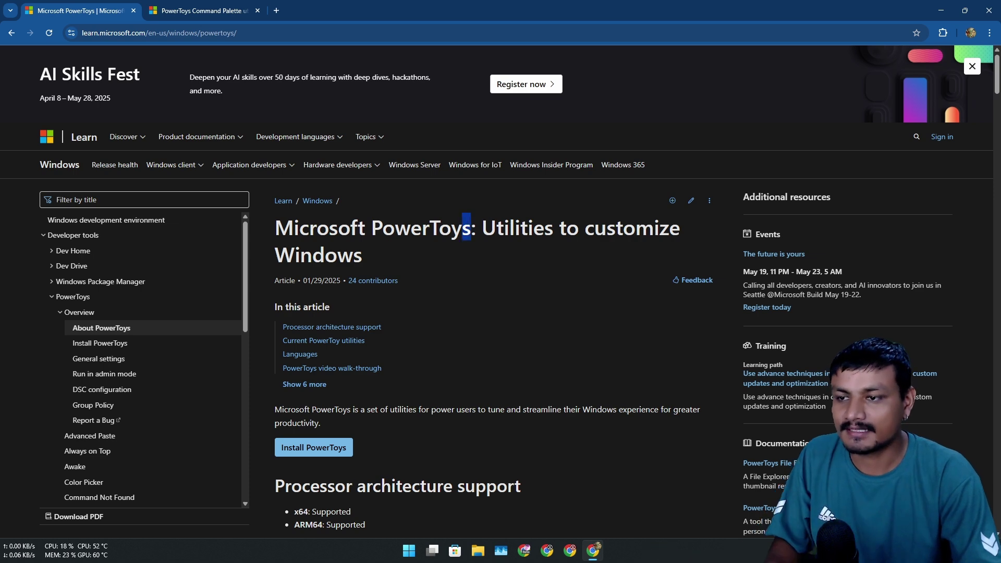
pyautogui.moveTo(471, 228); pyautogui.dragTo(294, 228)
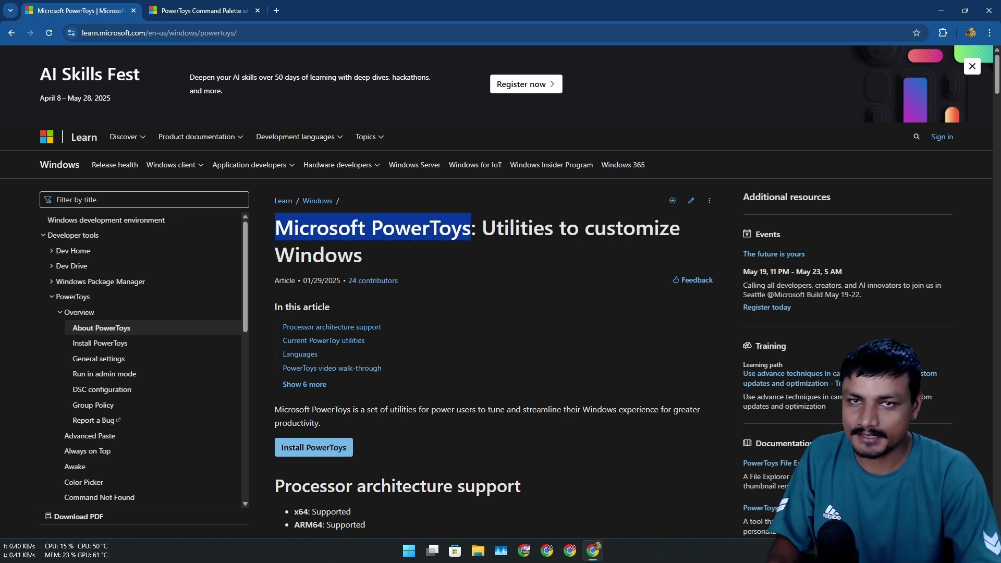
pyautogui.scroll(-5, 501, 287)
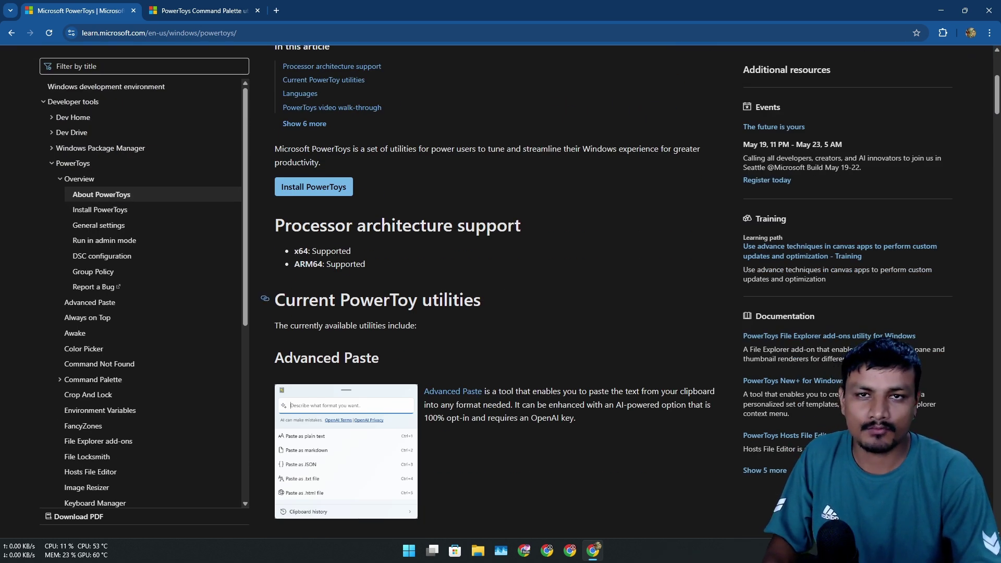
pyautogui.scroll(-3, 500, 287)
pyautogui.scroll(8, 500, 287)
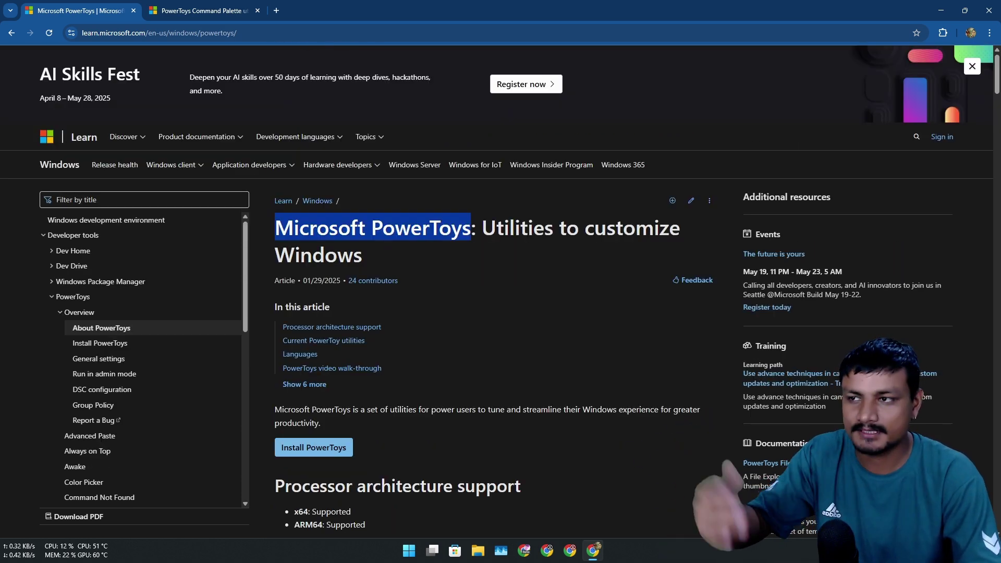
pyautogui.scroll(-12, 500, 287)
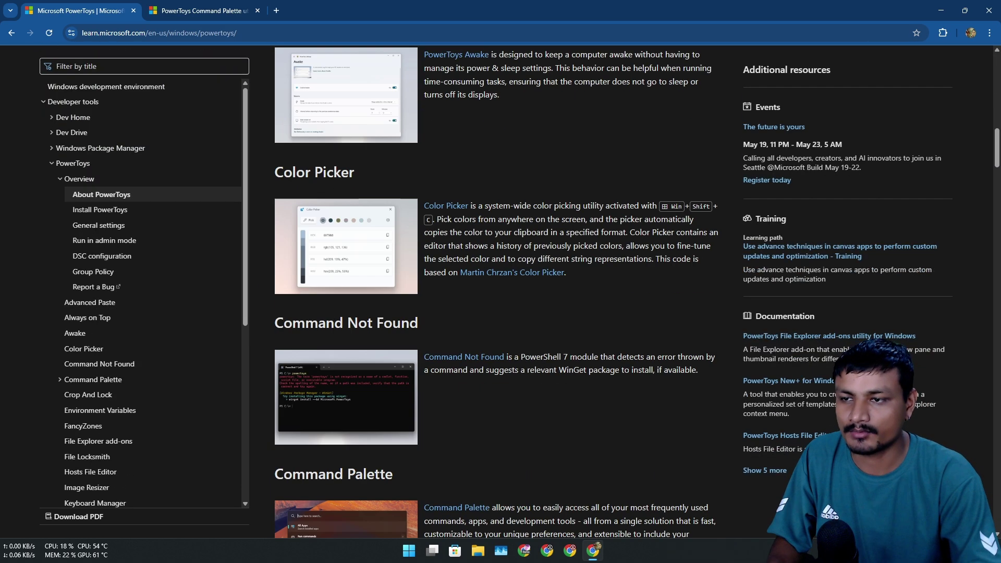
pyautogui.scroll(4, 500, 286)
pyautogui.scroll(15, 501, 287)
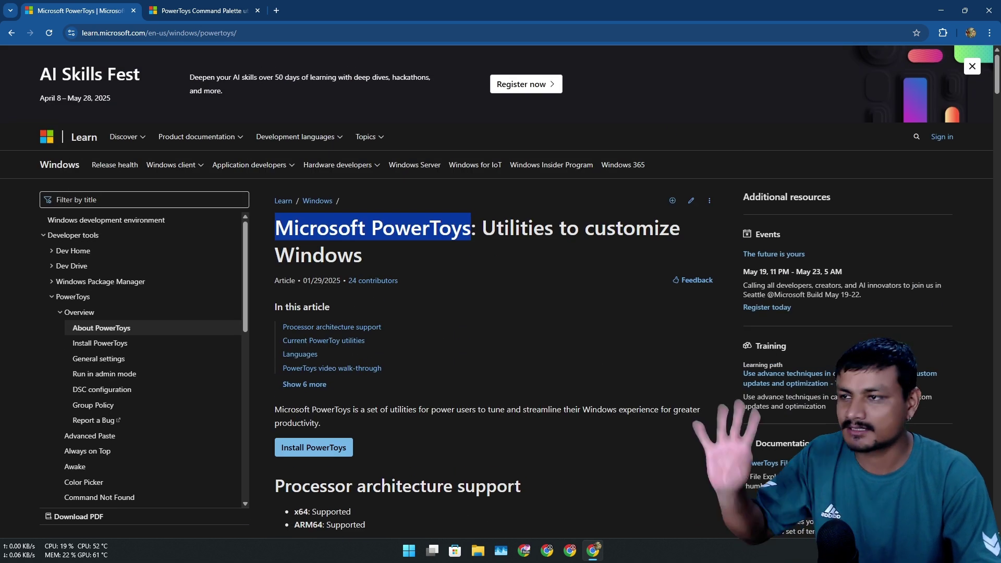
# Step: Compare the PowerToys Command Palette utility tab with the PowerToys tab, then show the desktop
pyautogui.hotkey('ctrl', 'Tab')
pyautogui.moveTo(275, 228); pyautogui.dragTo(609, 228)
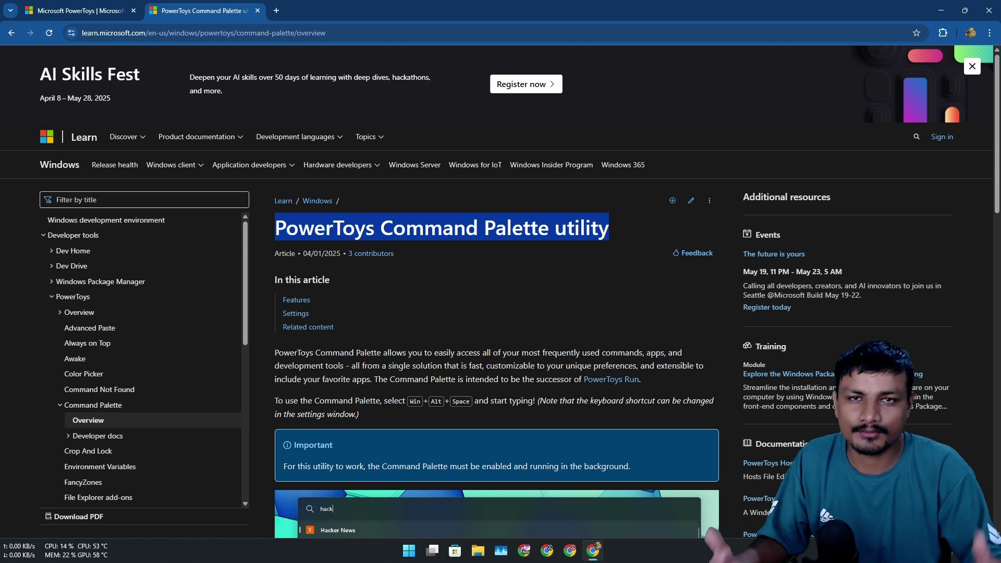
pyautogui.hotkey('ctrl', 'shift', 'Tab')
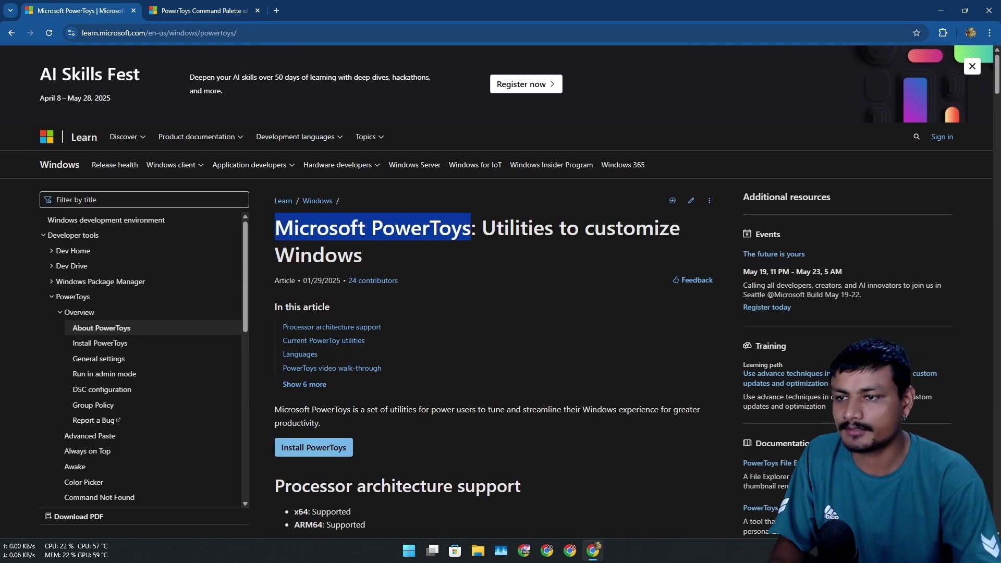
pyautogui.hotkey('ctrl', 'Tab')
pyautogui.press('super+d')
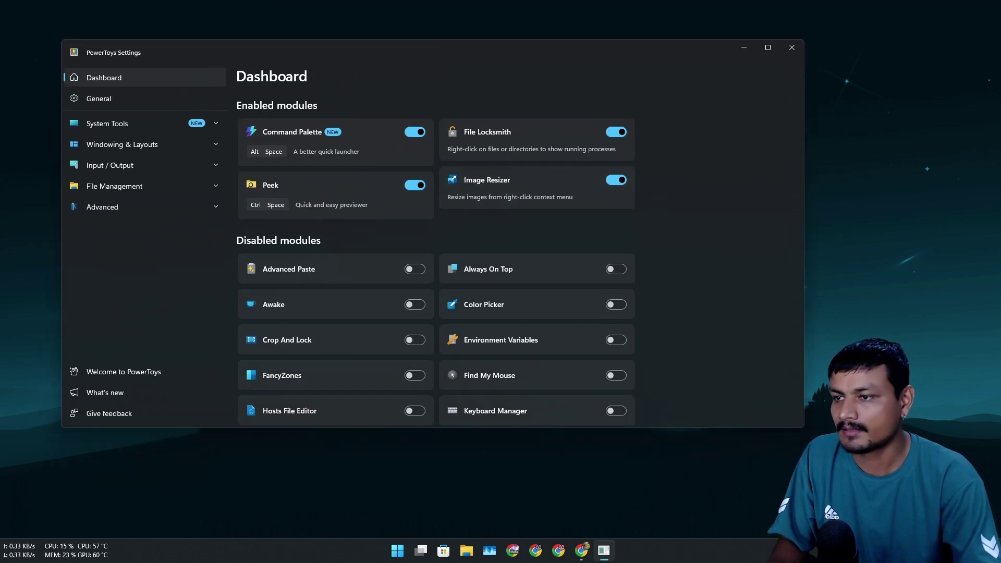
# Step: Check the Command Palette module under System Tools is On with Alt+Space, then close Settings
pyautogui.moveTo(498, 53); pyautogui.dragTo(518, 40)
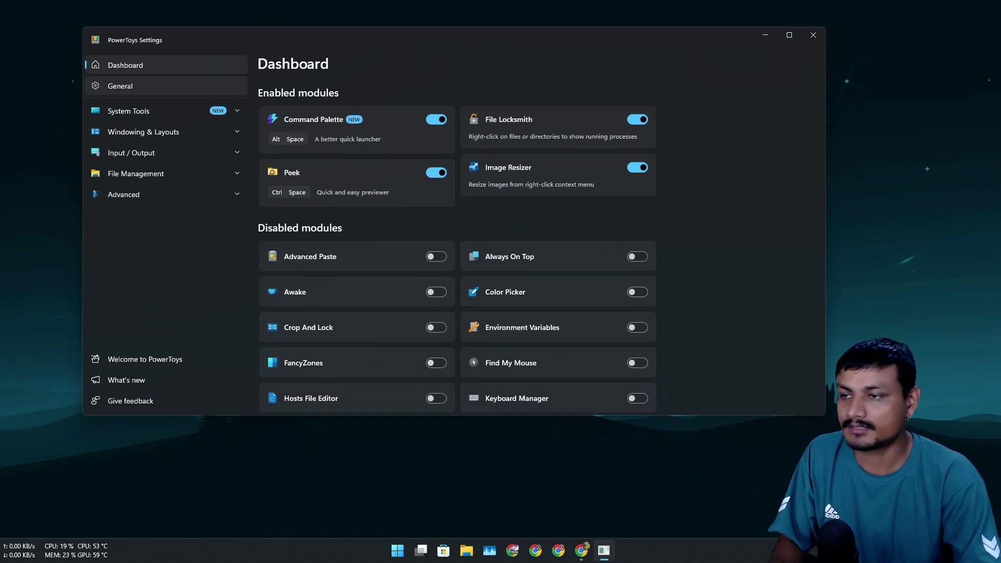
pyautogui.click(151, 111)
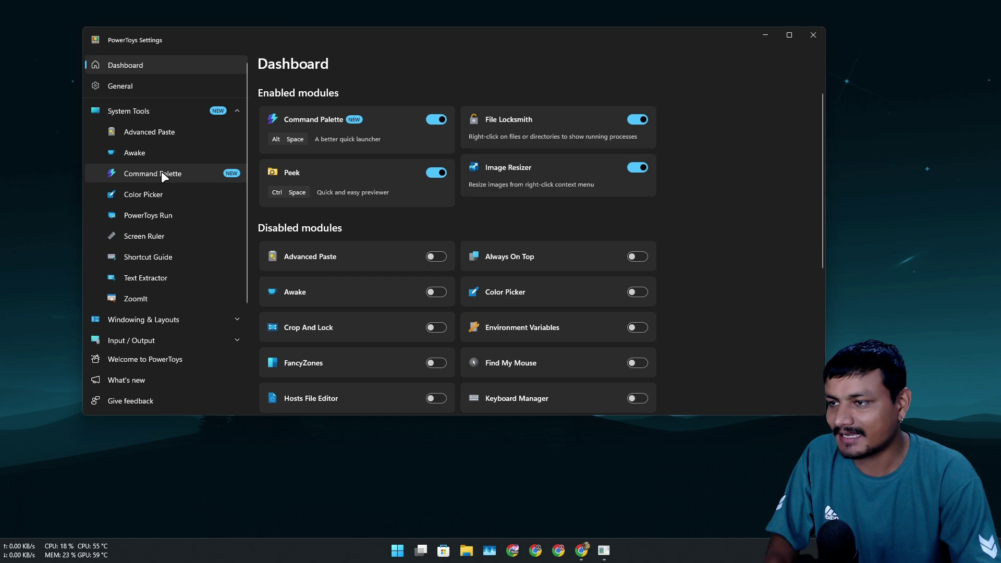
pyautogui.click(323, 338)
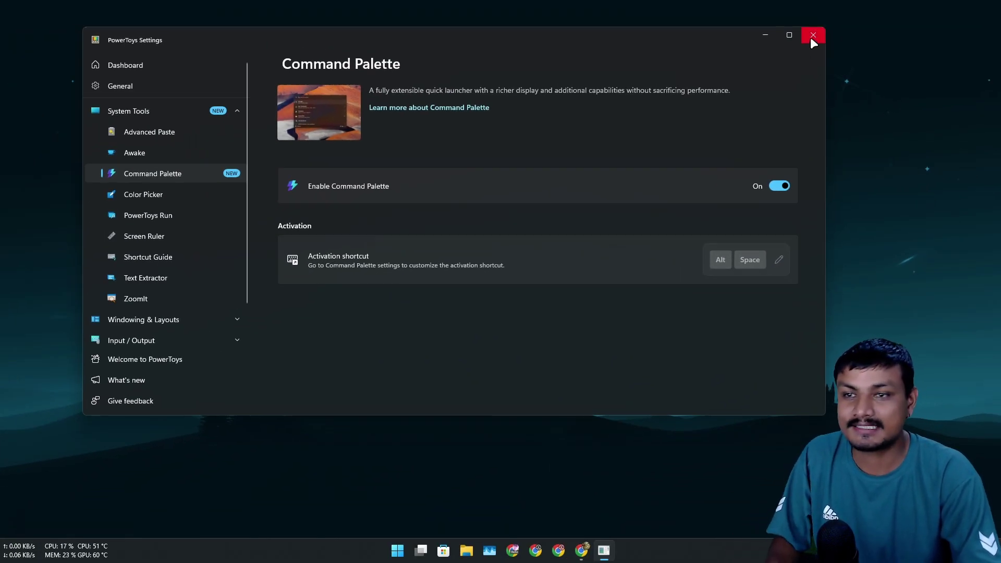
pyautogui.click(814, 36)
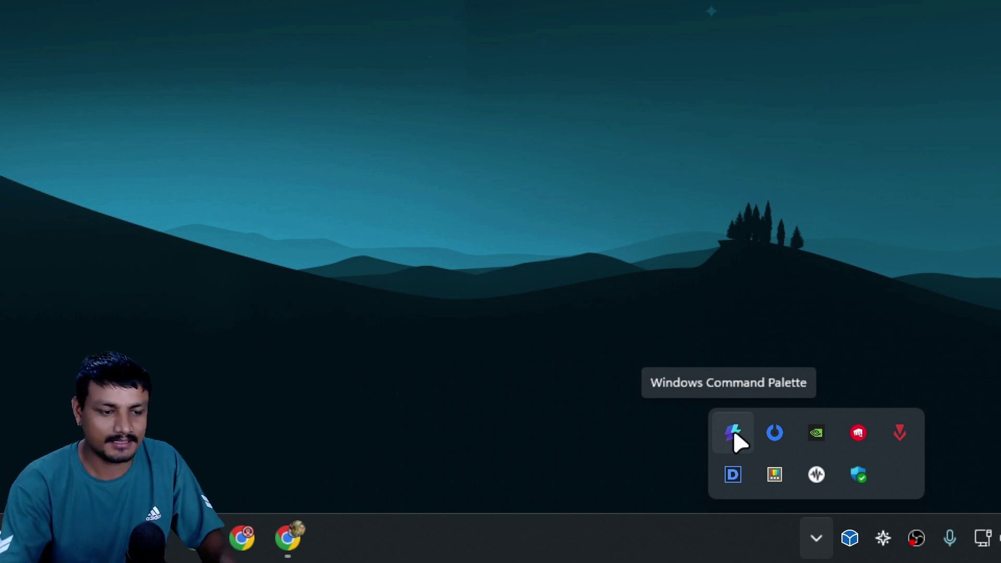
# Step: Open the Command Palette from its tray icon, dismiss it with Esc, then press Win+Alt+Space
pyautogui.click(734, 437)
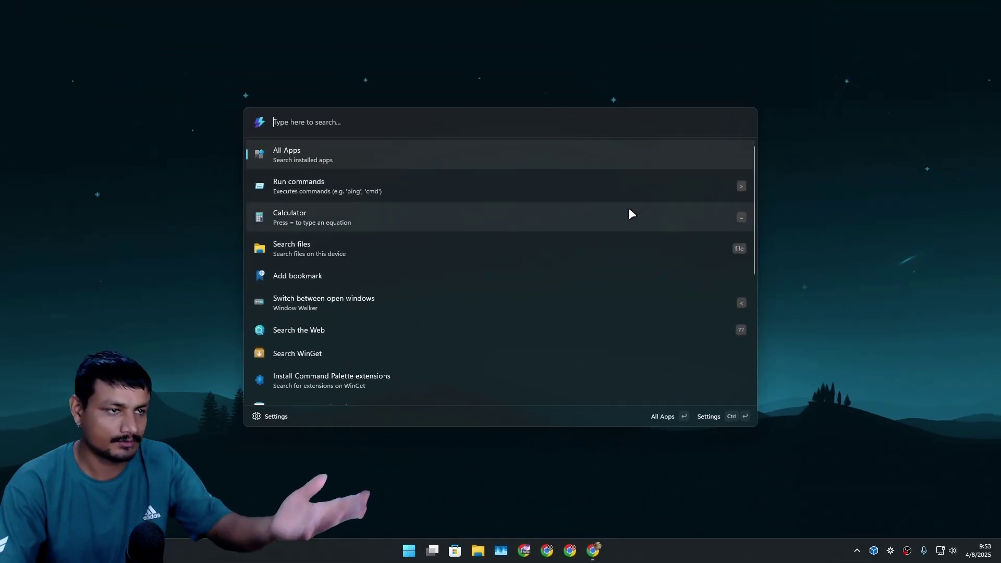
pyautogui.press('Escape')
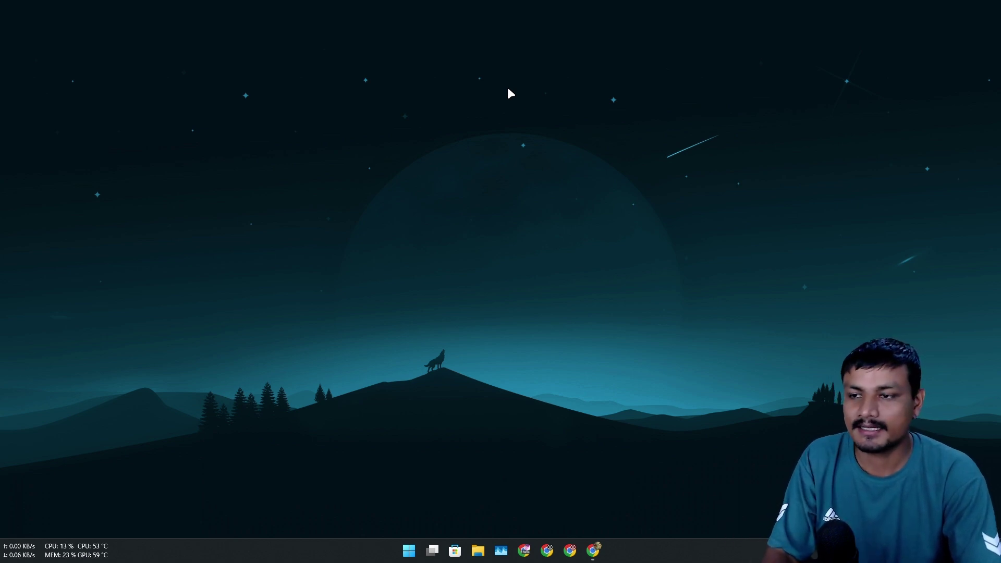
pyautogui.press('super+alt+space')
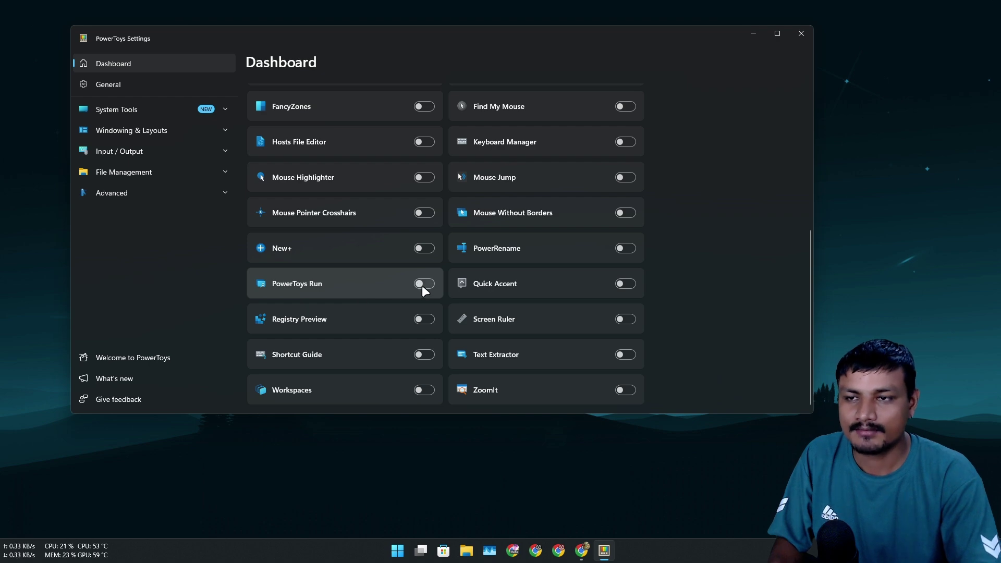
# Step: Scan the Dashboard modules with PowerToys Run disabled, close Settings, and reopen the Command Palette
pyautogui.scroll(3, 377, 314)
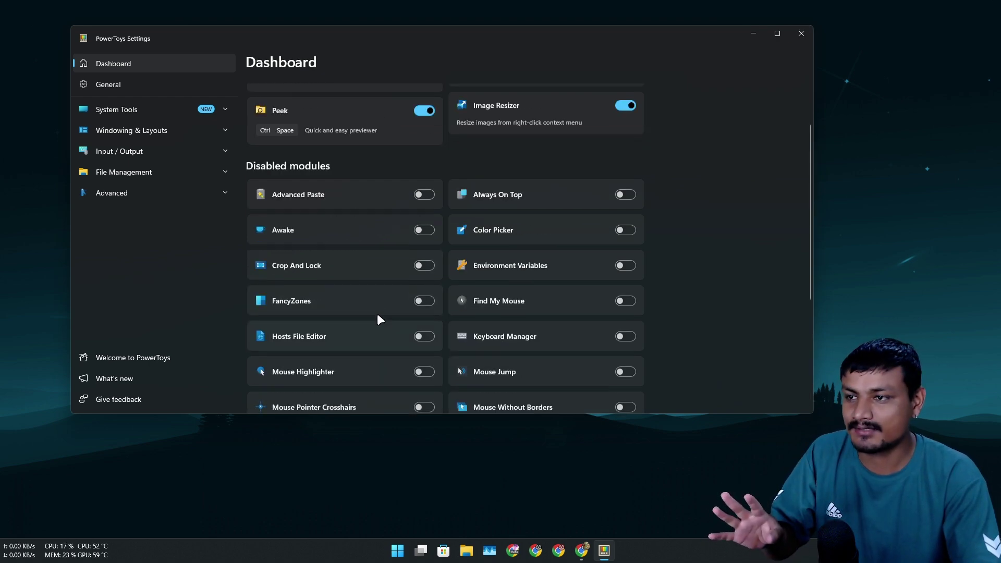
pyautogui.scroll(1, 365, 224)
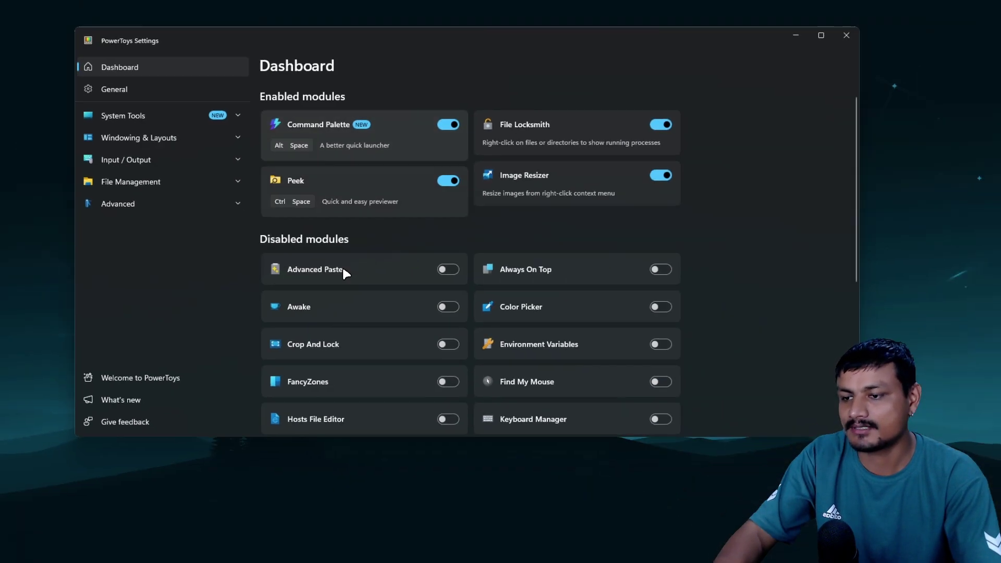
pyautogui.scroll(-4, 349, 372)
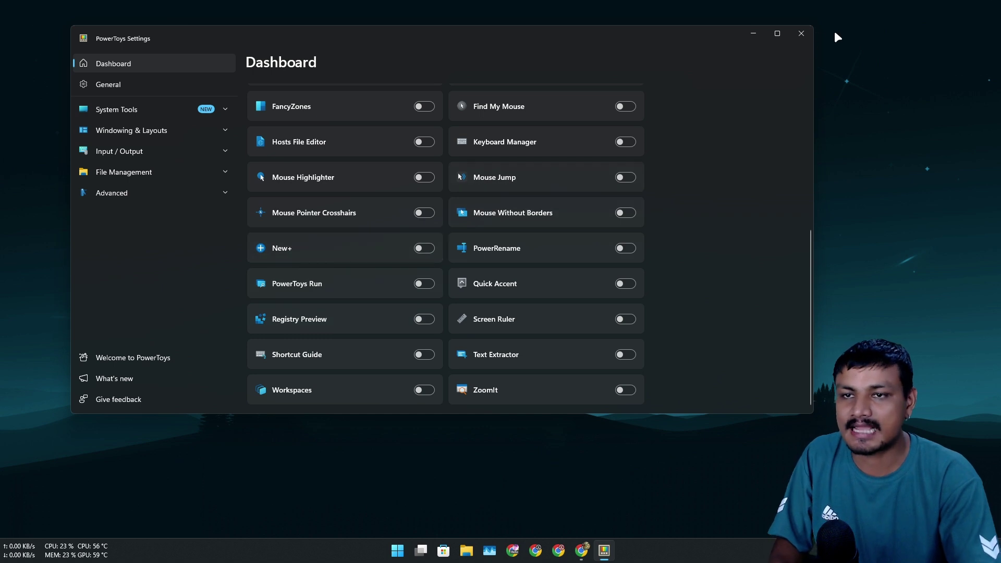
pyautogui.click(801, 35)
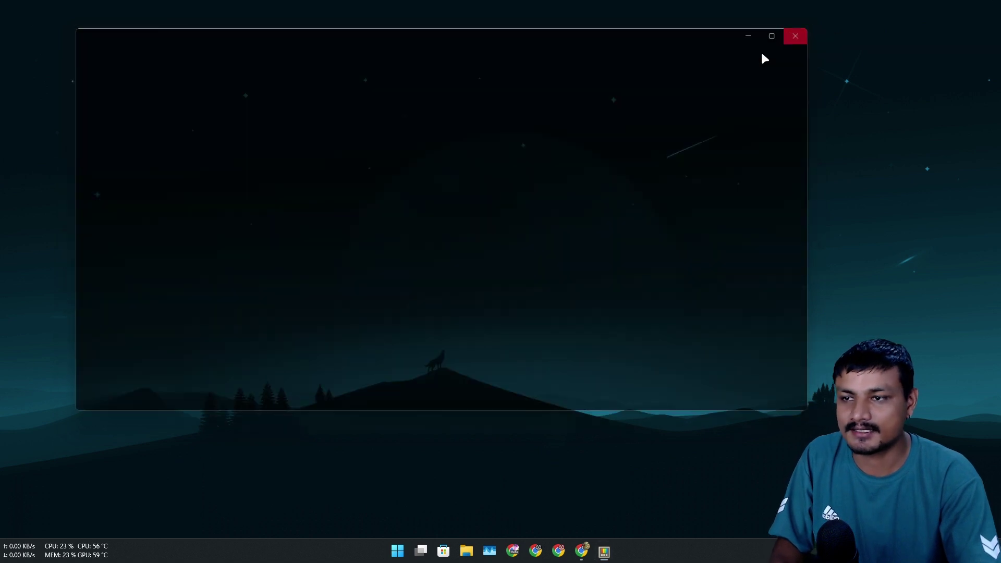
pyautogui.press('super+alt+space')
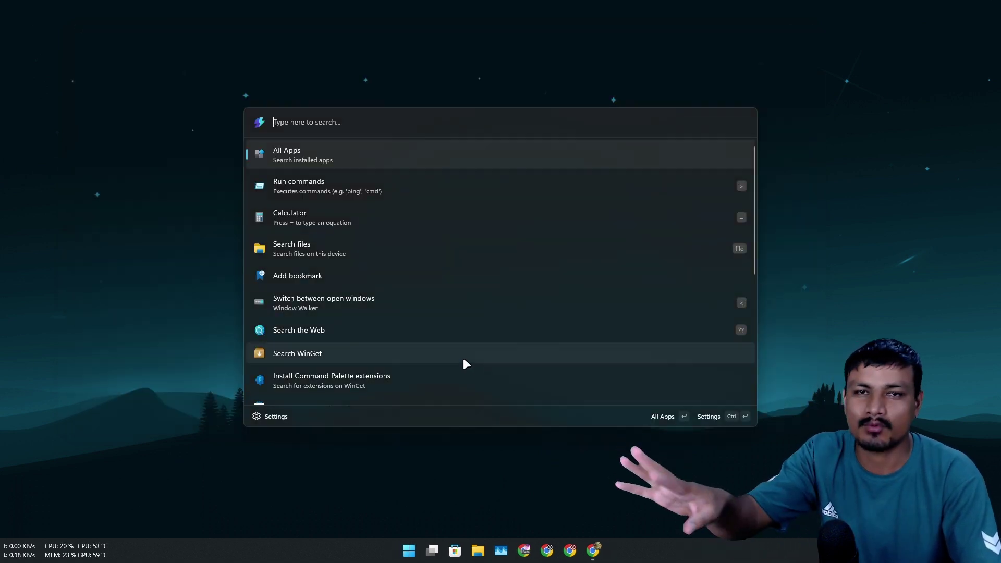
pyautogui.click(269, 417)
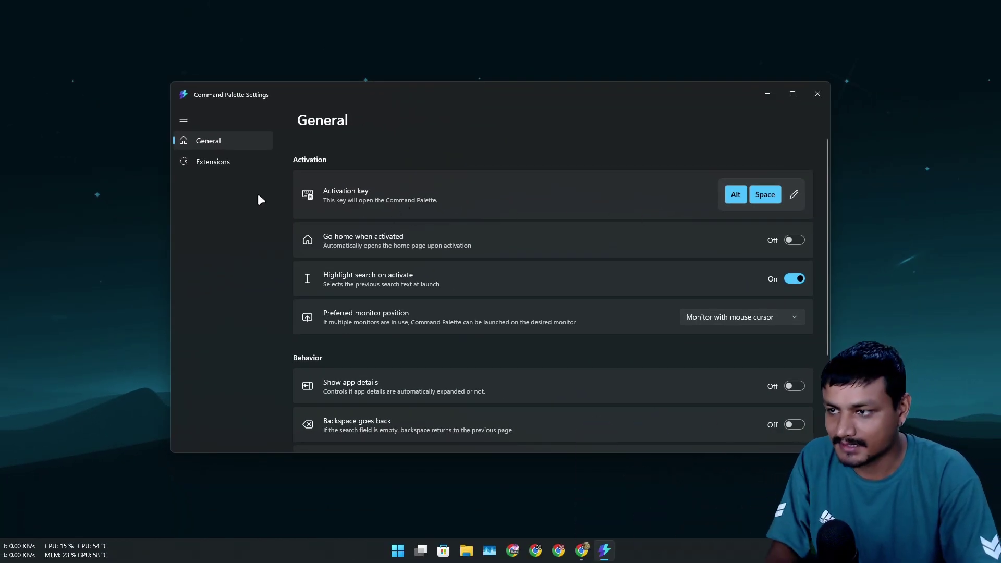
pyautogui.hotkey('alt', 'space')
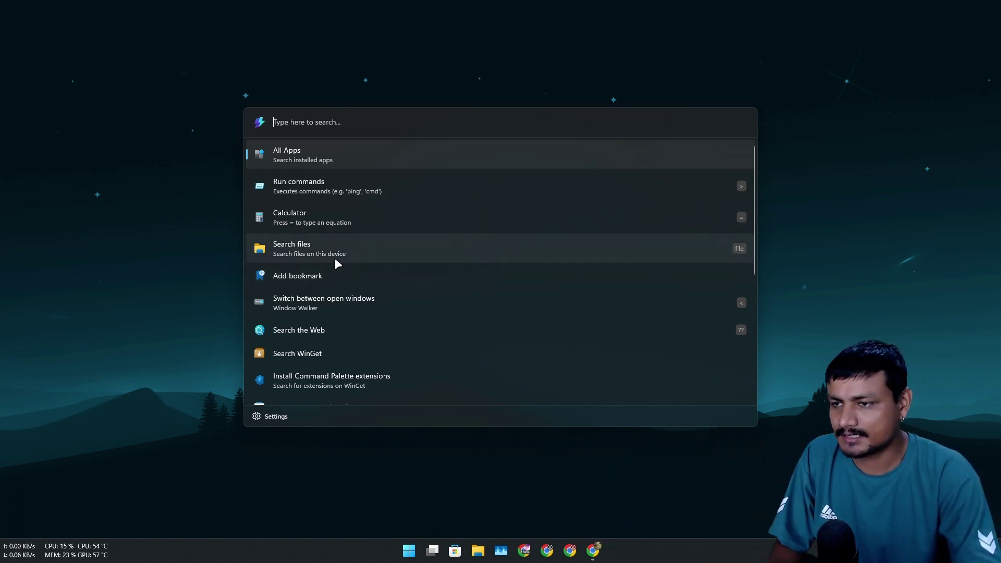
pyautogui.scroll(-4, 339, 263)
pyautogui.scroll(5, 334, 251)
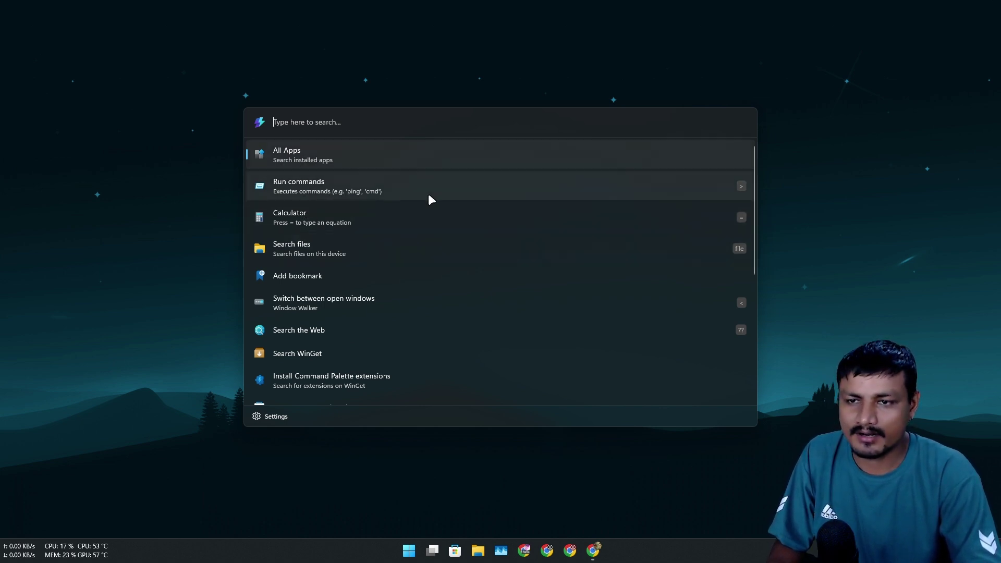
pyautogui.scroll(-1, 333, 246)
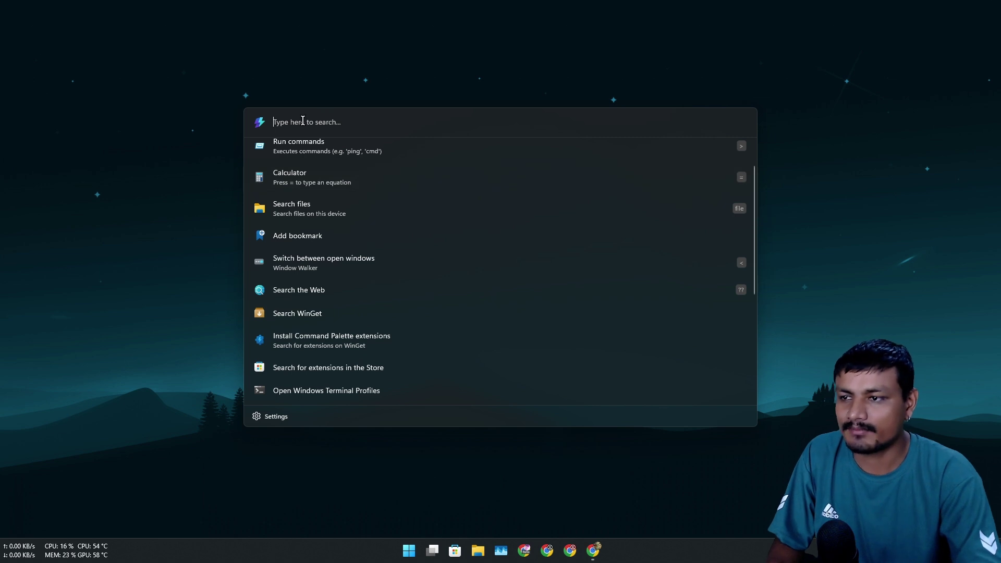
pyautogui.scroll(-3, 343, 298)
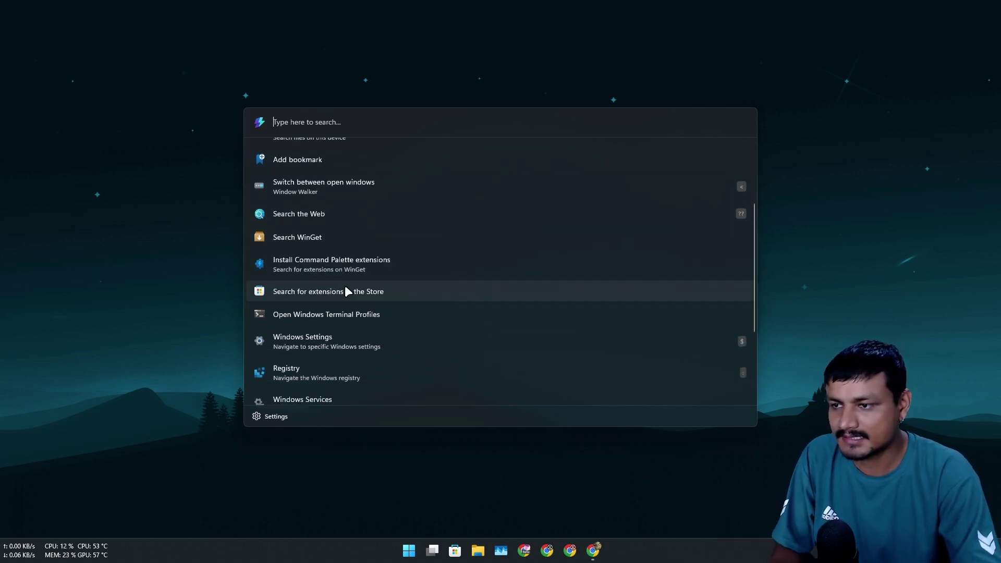
# Step: Search WinGet packages for 'vlc', then leave the results for the Command Palette home list
pyautogui.click(310, 237)
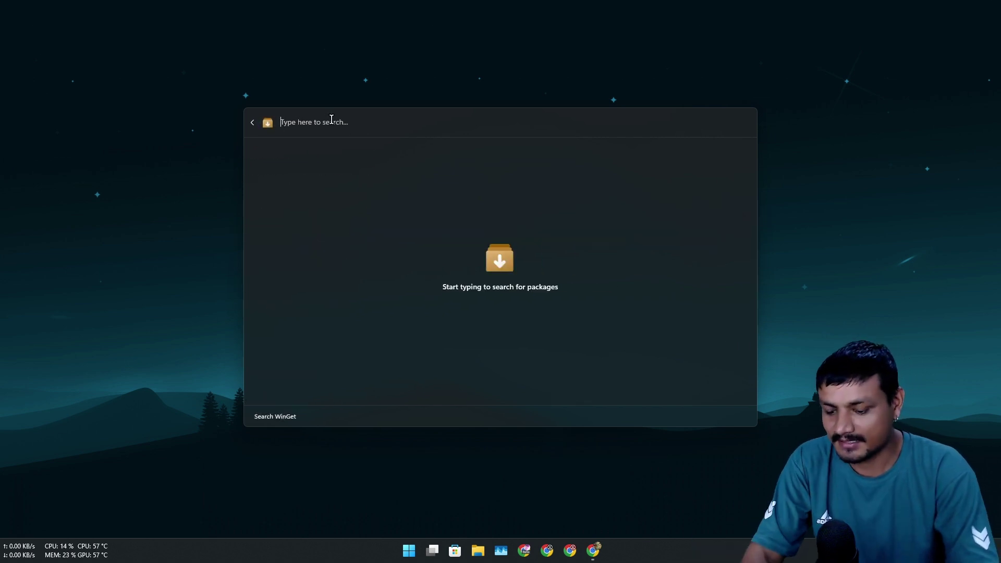
pyautogui.write('vlc')
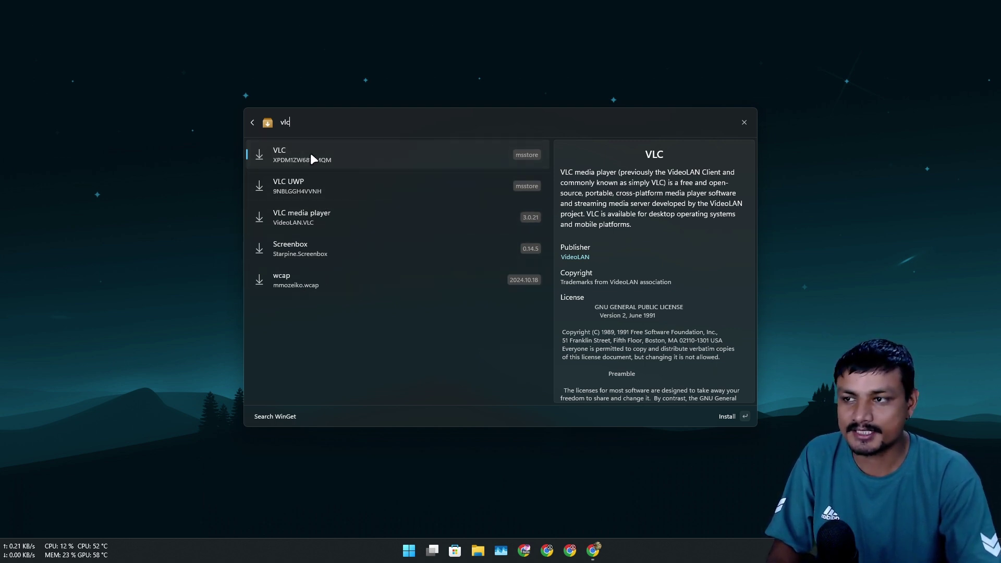
pyautogui.press('Escape')
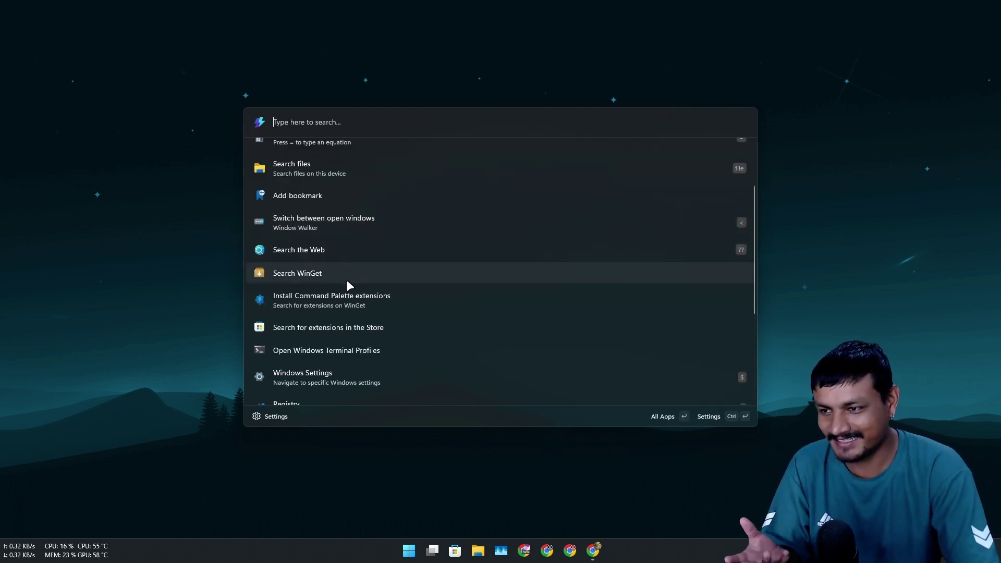
pyautogui.scroll(-3, 345, 274)
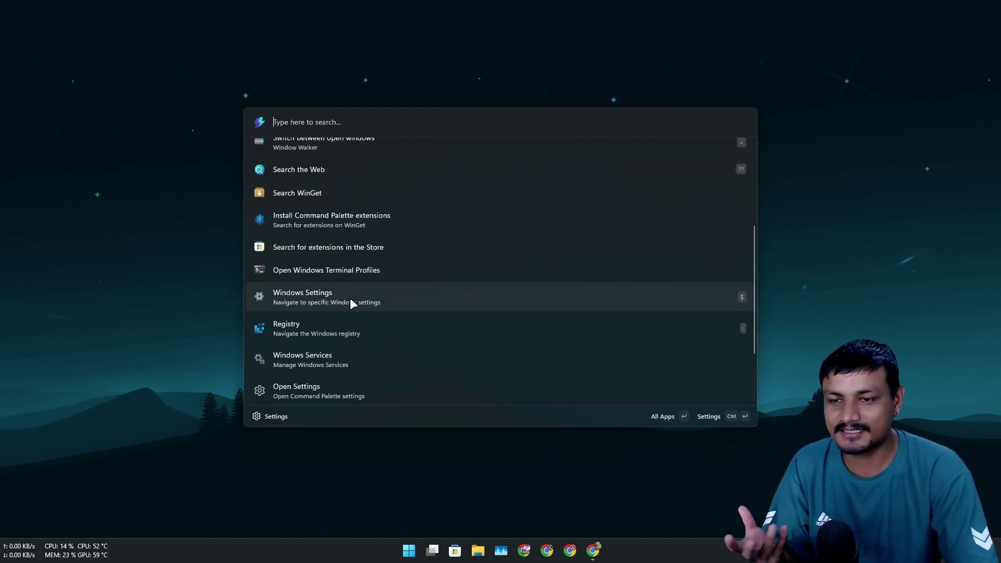
pyautogui.scroll(-3, 347, 289)
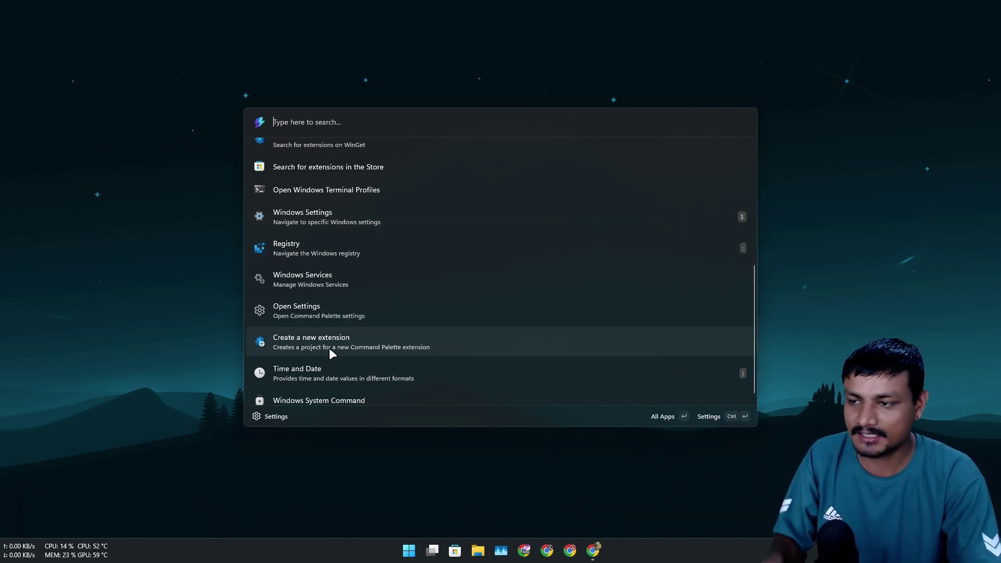
pyautogui.scroll(-1, 354, 346)
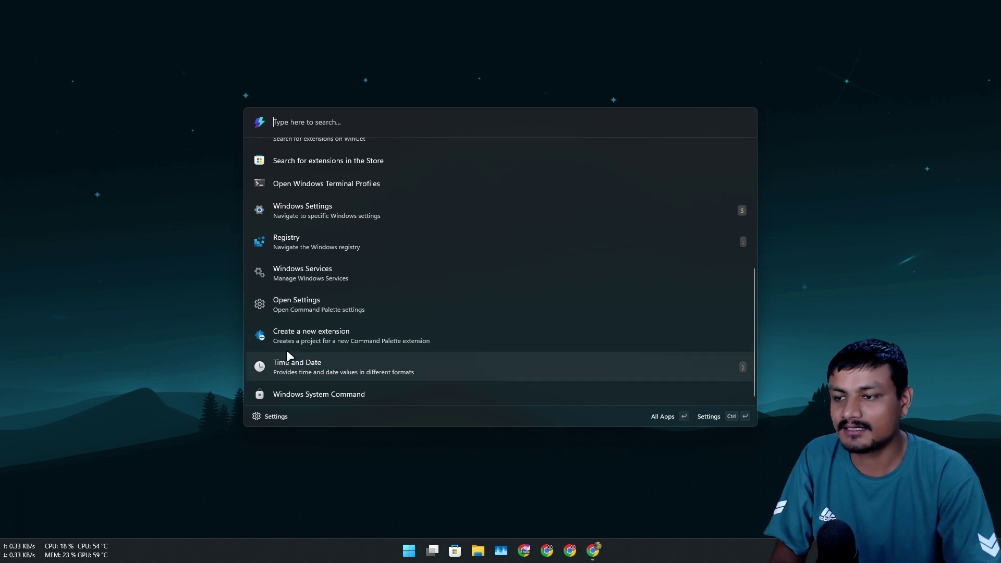
pyautogui.scroll(5, 376, 340)
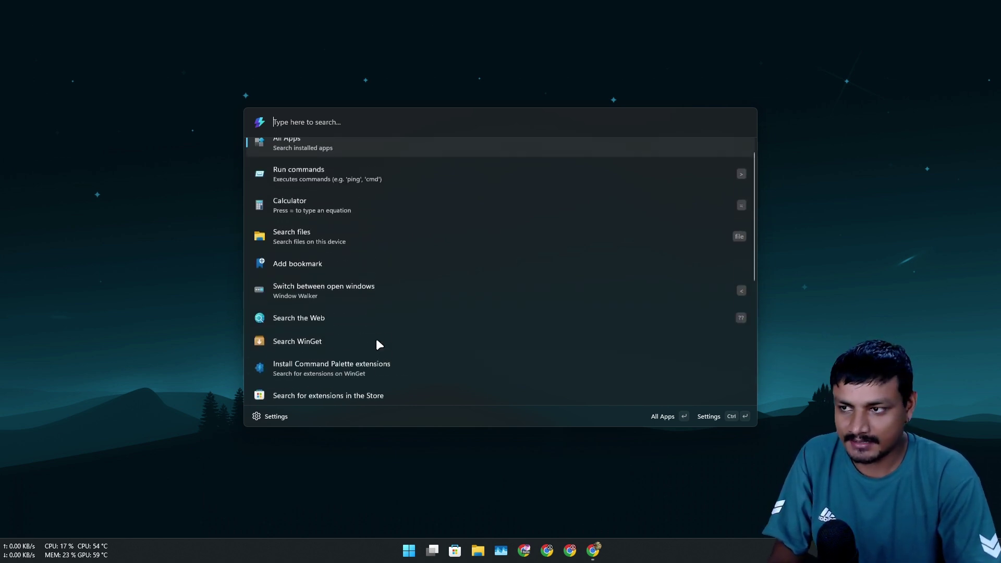
pyautogui.scroll(-5, 362, 303)
pyautogui.scroll(6, 334, 366)
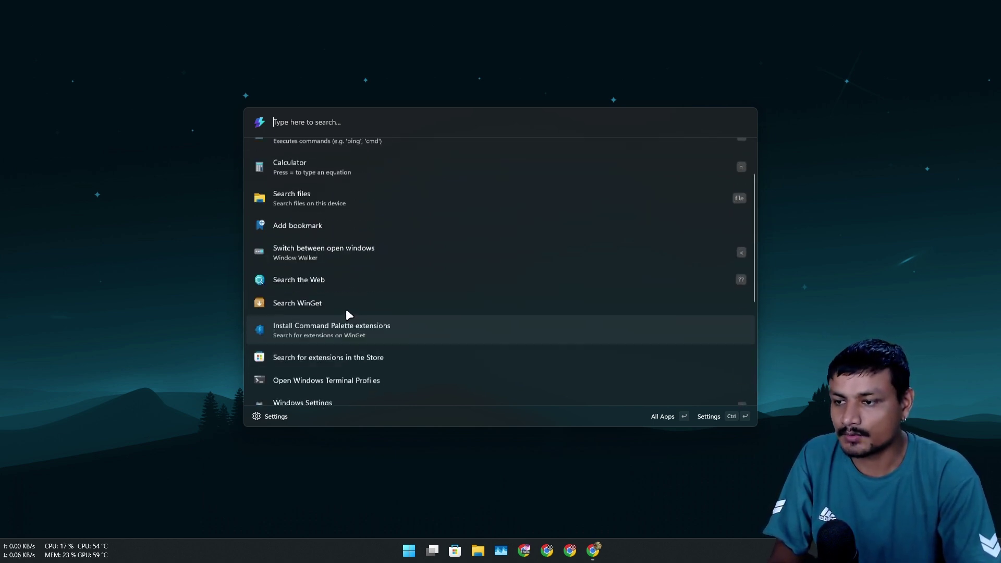
# Step: Search 'extension' and open Install Command Palette extensions to see the Obsidian Notes 0.0.2.0 details
pyautogui.write('xtension')
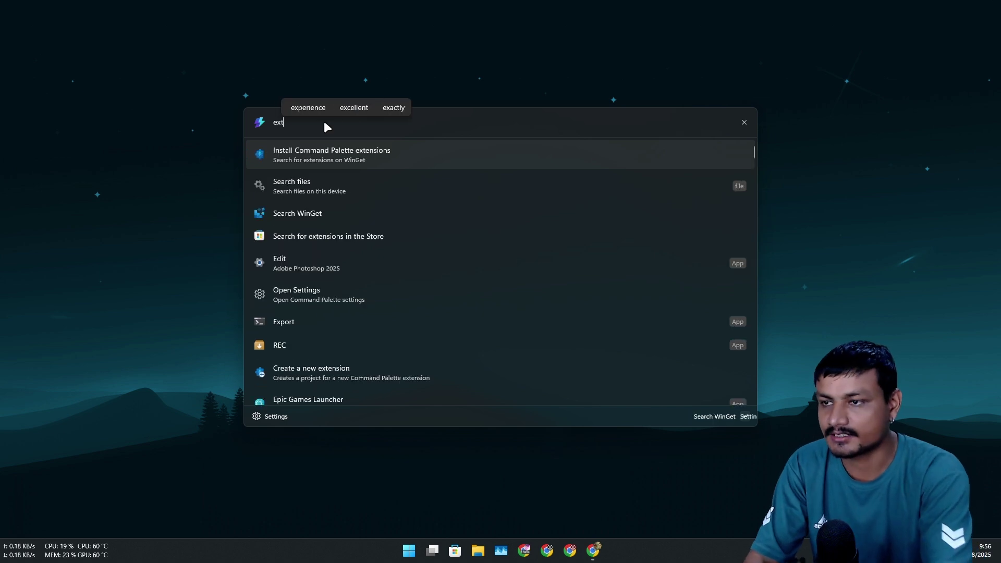
pyautogui.click(322, 159)
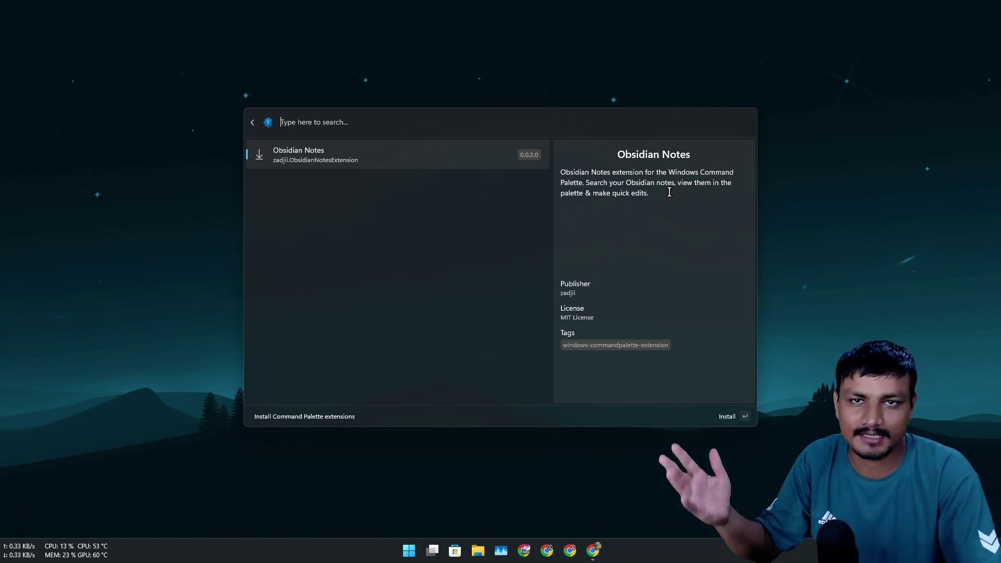
# Step: Return to the main list, try a 'window' search, then clear it
pyautogui.click(253, 122)
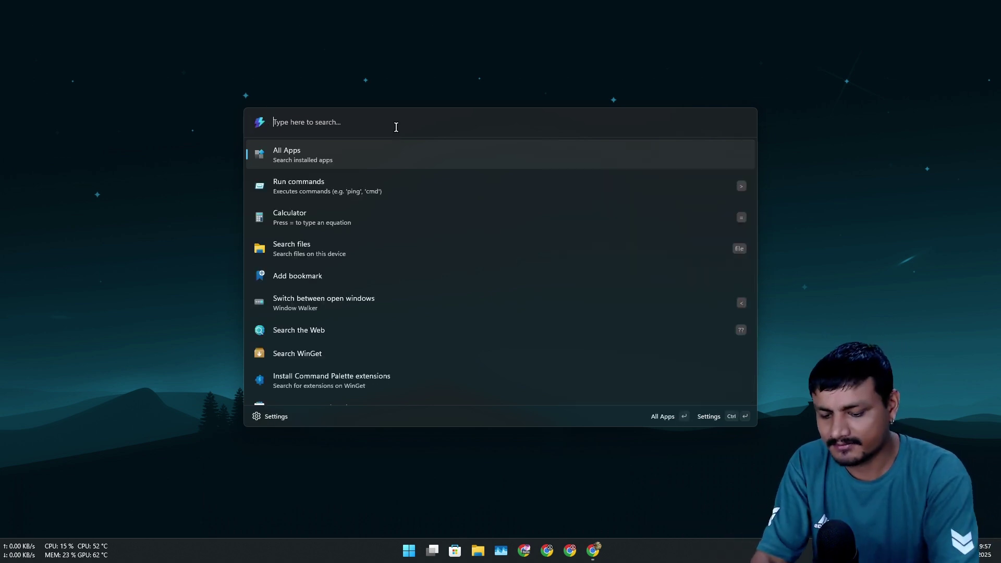
pyautogui.write('wind')
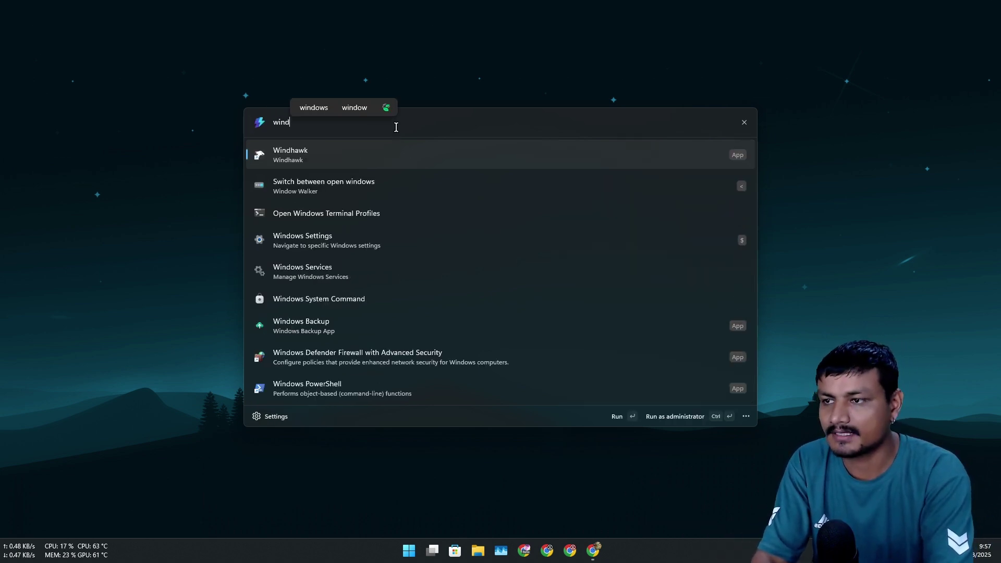
pyautogui.write('ow')
pyautogui.scroll(-1, 365, 278)
pyautogui.scroll(1, 355, 208)
pyautogui.press('BackSpace')
pyautogui.press('BackSpace')
pyautogui.press('BackSpace')
pyautogui.press('BackSpace')
pyautogui.press('BackSpace')
pyautogui.press('BackSpace')
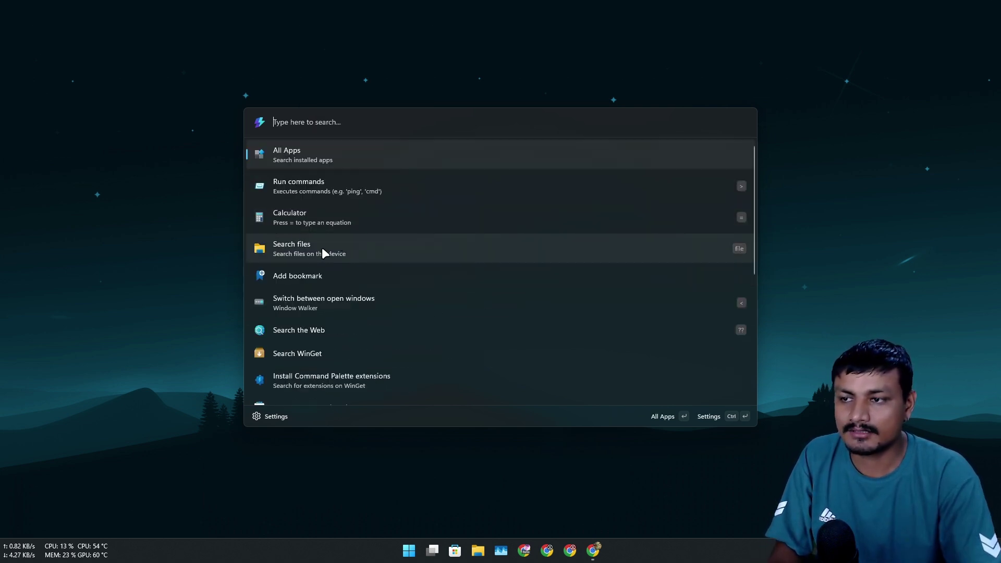
# Step: Open the Search files page and leave its query empty after a test entry
pyautogui.click(323, 252)
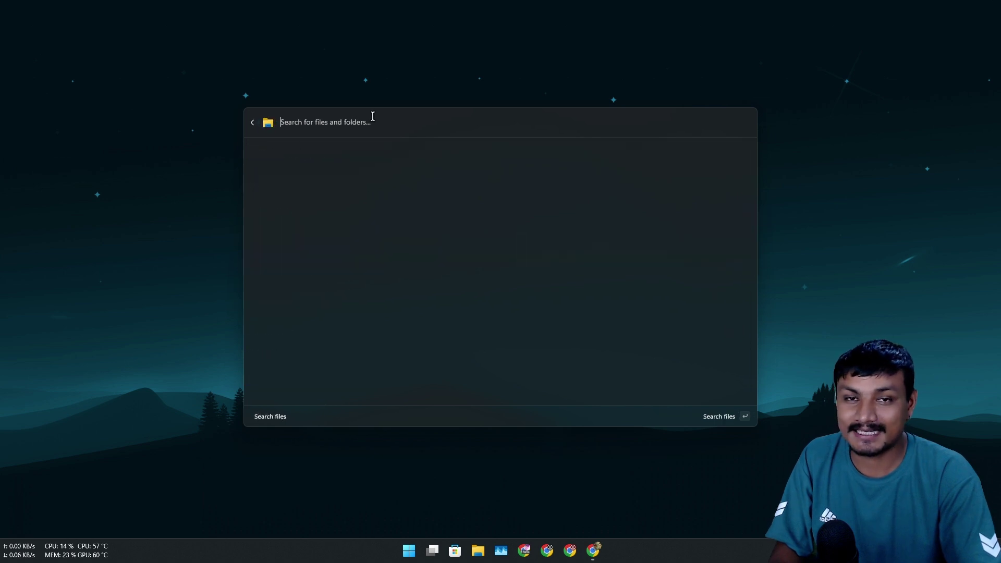
pyautogui.write('fo')
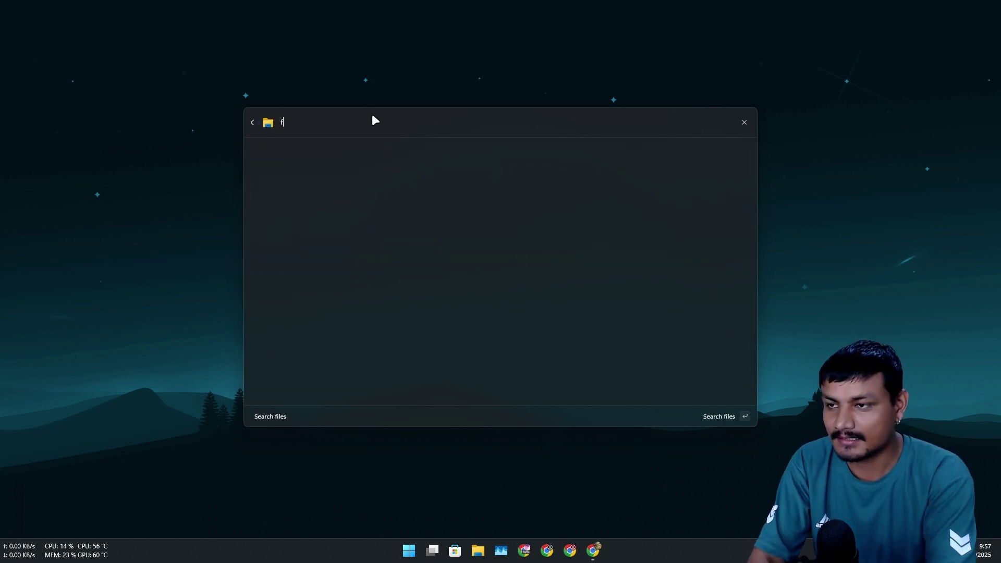
pyautogui.press('BackSpace')
pyautogui.press('BackSpace')
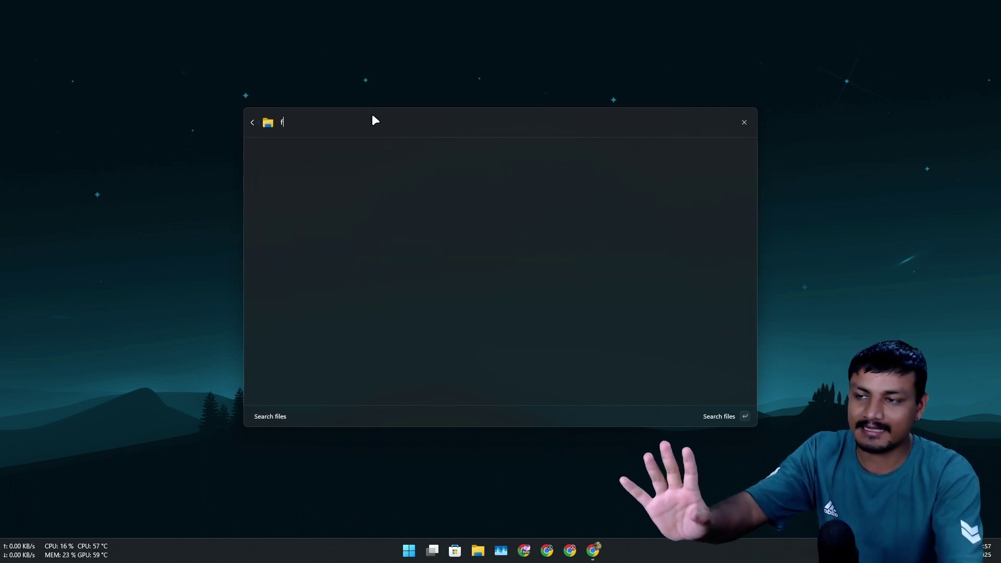
# Step: Go back to the main list and launch Wintoys from the search results
pyautogui.click(252, 123)
pyautogui.write('wi')
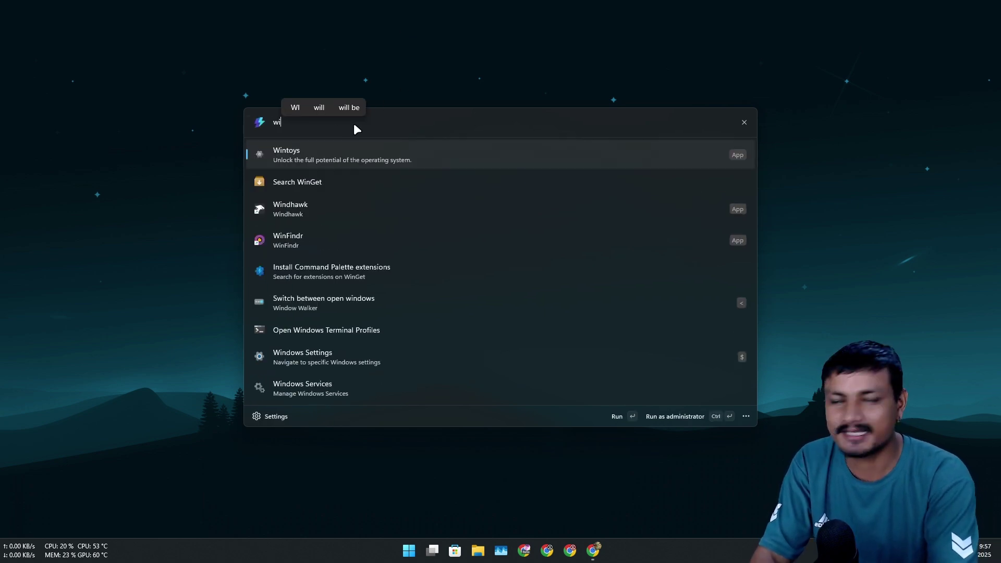
pyautogui.press('BackSpace')
pyautogui.press('BackSpace')
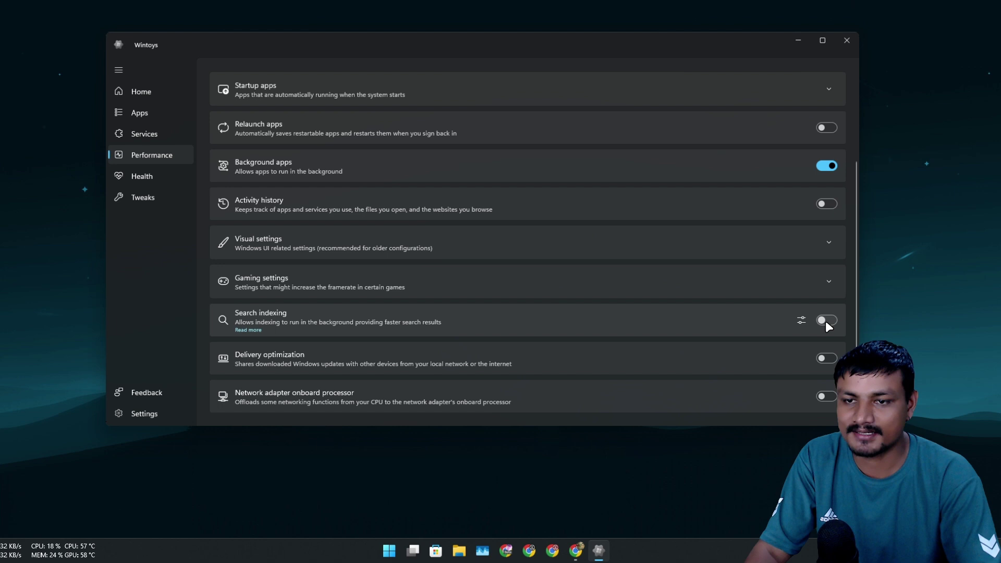
# Step: Turn on Search indexing in Wintoys, view its Windows settings, then close both windows
pyautogui.click(828, 324)
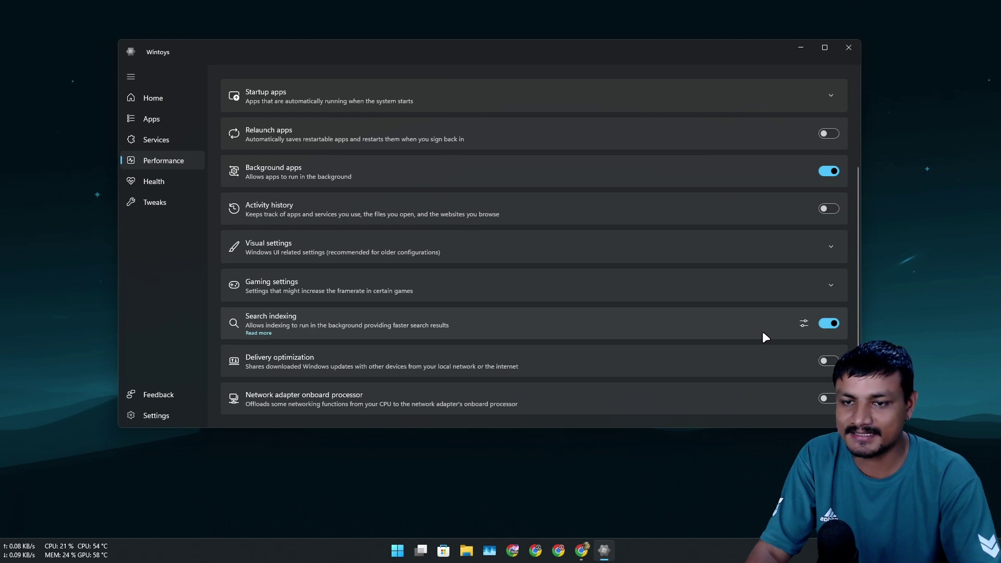
pyautogui.click(804, 323)
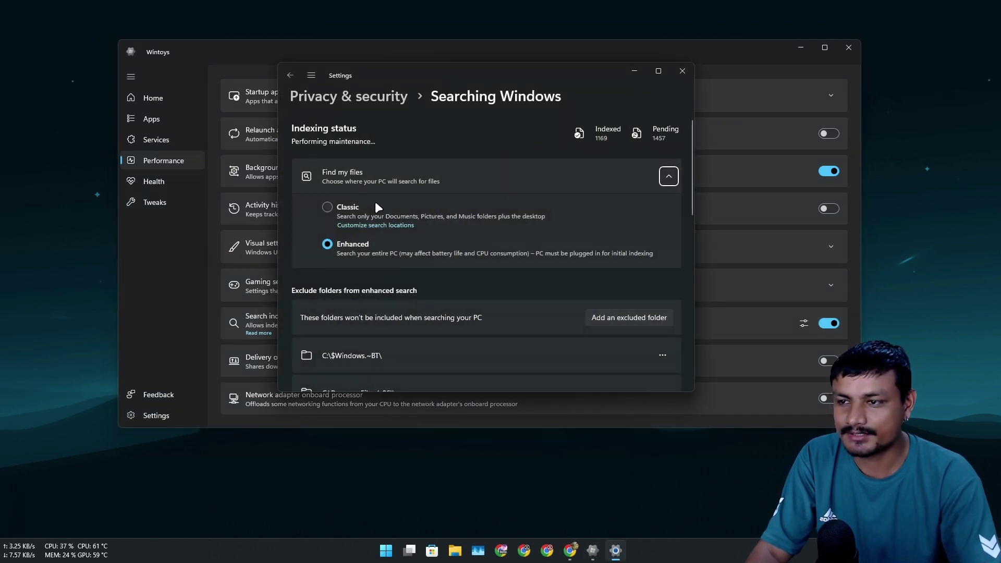
pyautogui.click(686, 71)
pyautogui.click(849, 49)
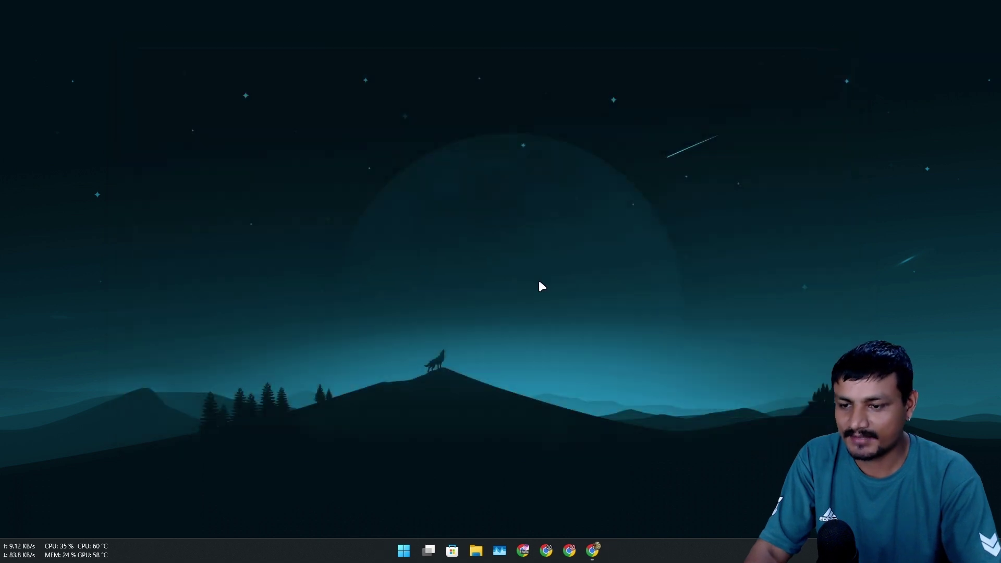
# Step: Open file search from the Command Palette, try a 'web' query, then clear it
pyautogui.press('super+alt+space')
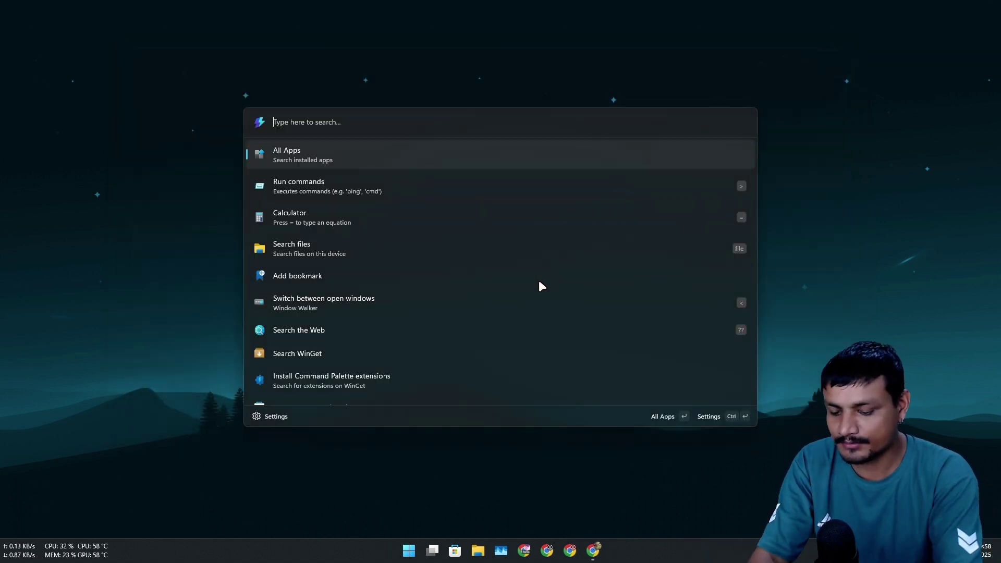
pyautogui.write('file')
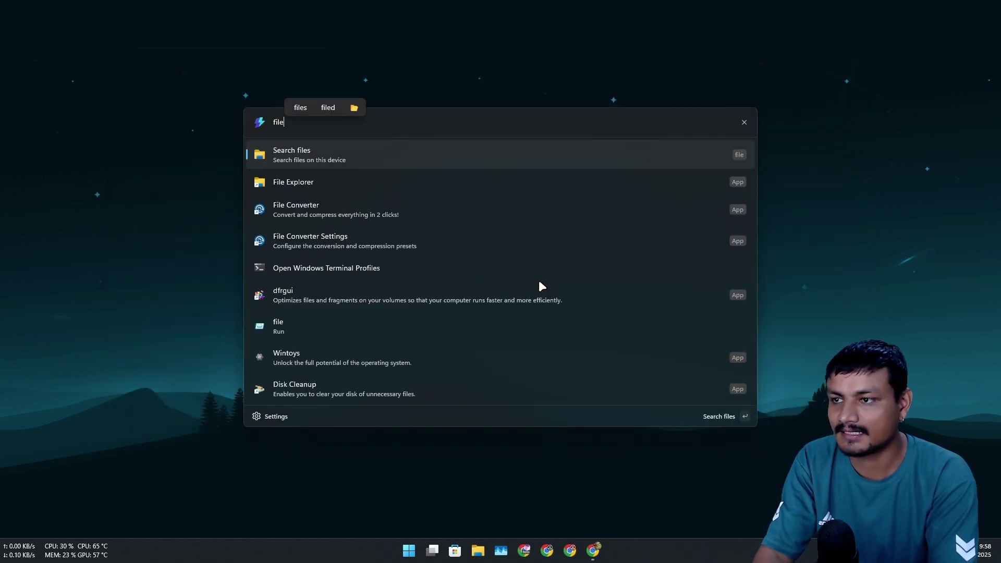
pyautogui.press('Return')
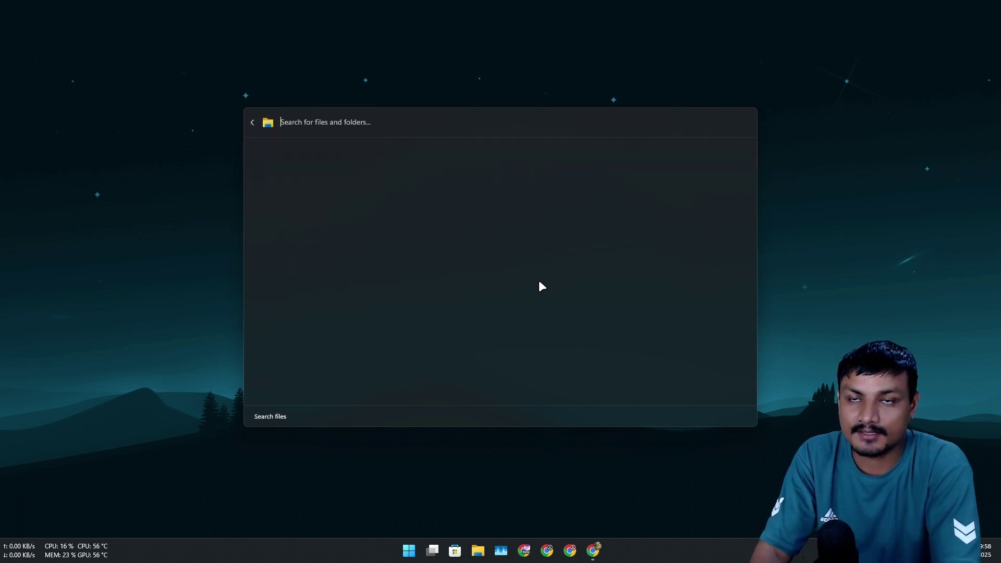
pyautogui.write('web')
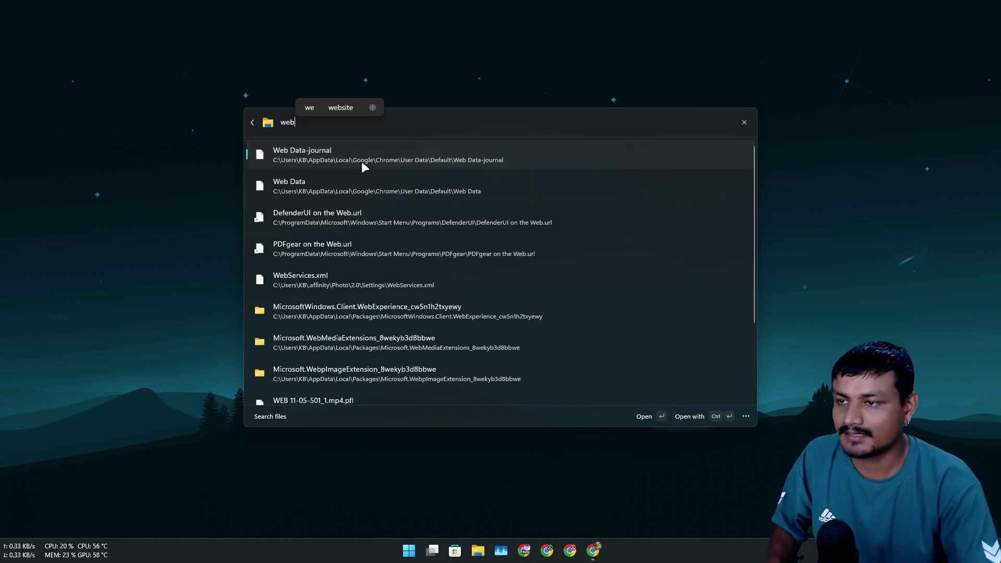
pyautogui.scroll(-3, 363, 308)
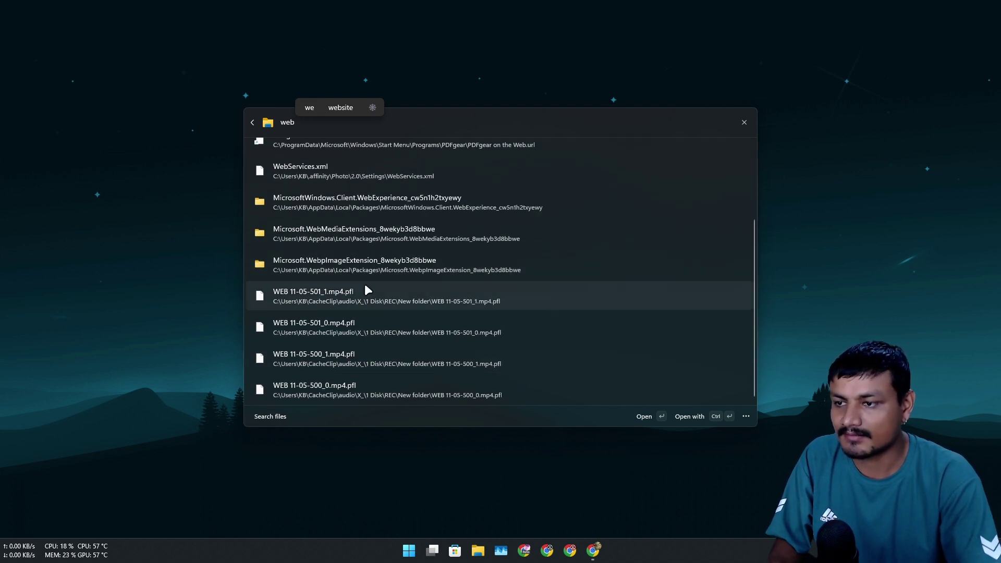
pyautogui.press('Escape')
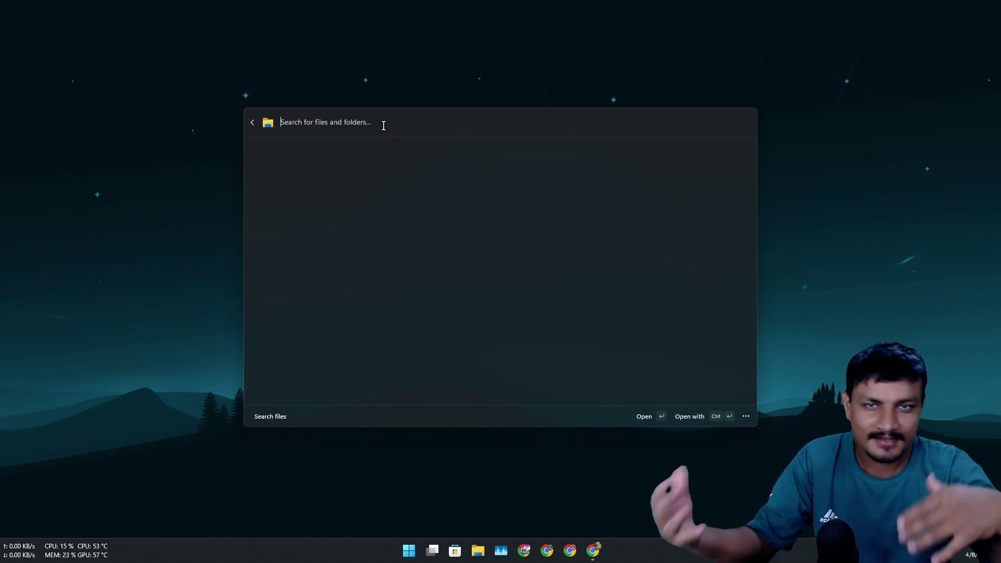
# Step: Search the device's files for 'png', then close the Command Palette
pyautogui.write('png')
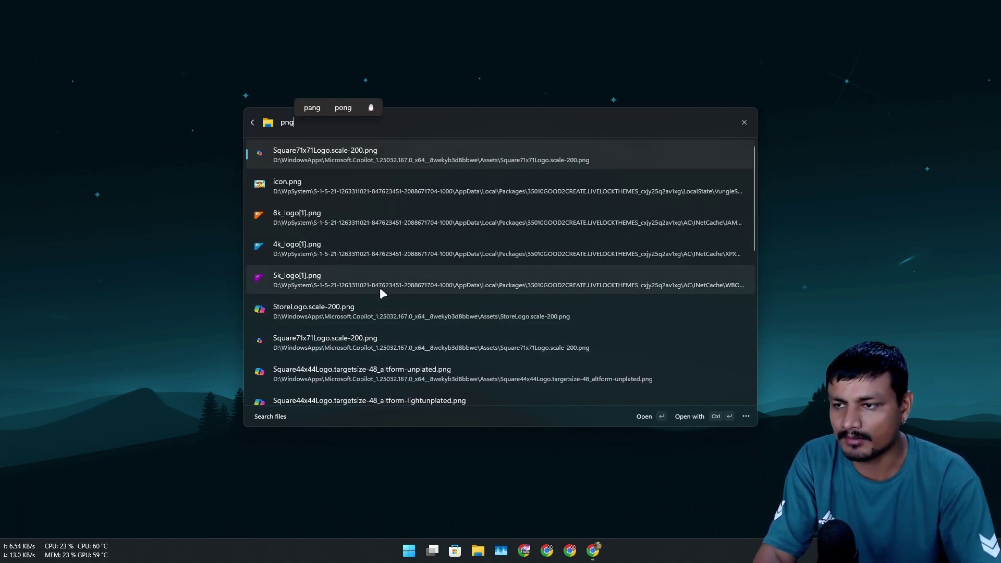
pyautogui.scroll(-5, 395, 271)
pyautogui.scroll(3, 372, 322)
pyautogui.press('Escape')
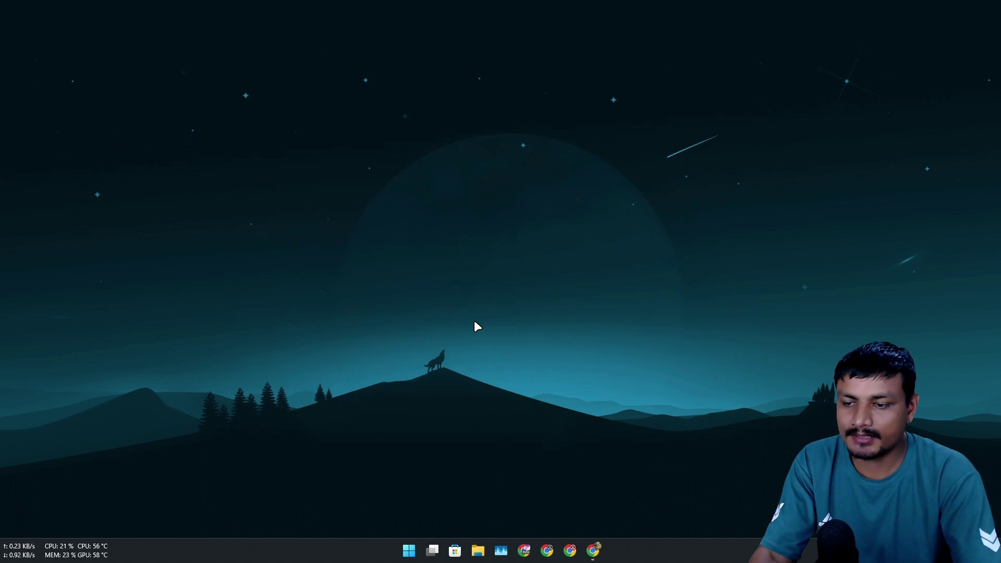
# Step: Reopen the palette, search files for 'mp4', clear it, and return to the home list
pyautogui.press('super+alt+space')
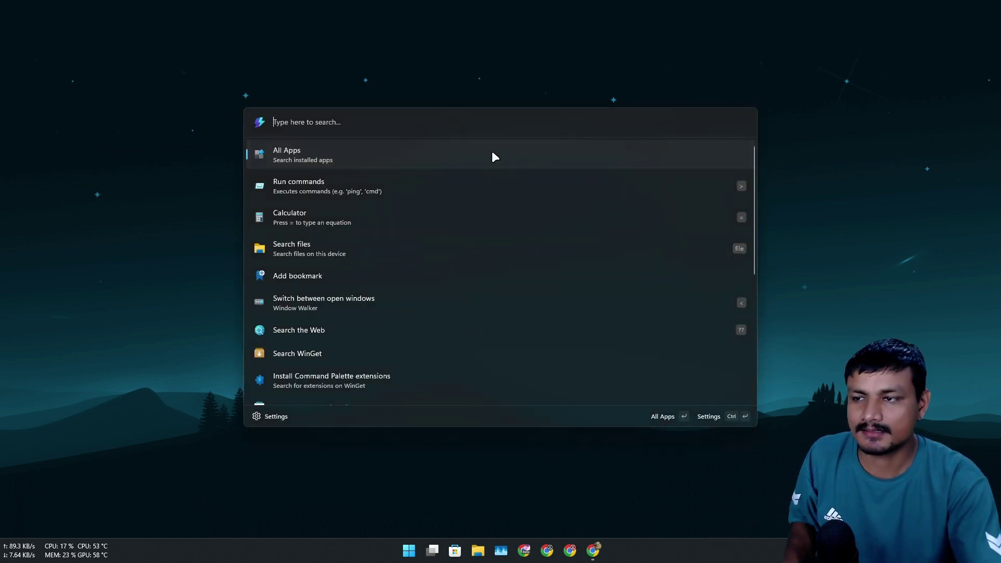
pyautogui.click(287, 251)
pyautogui.write('mp4')
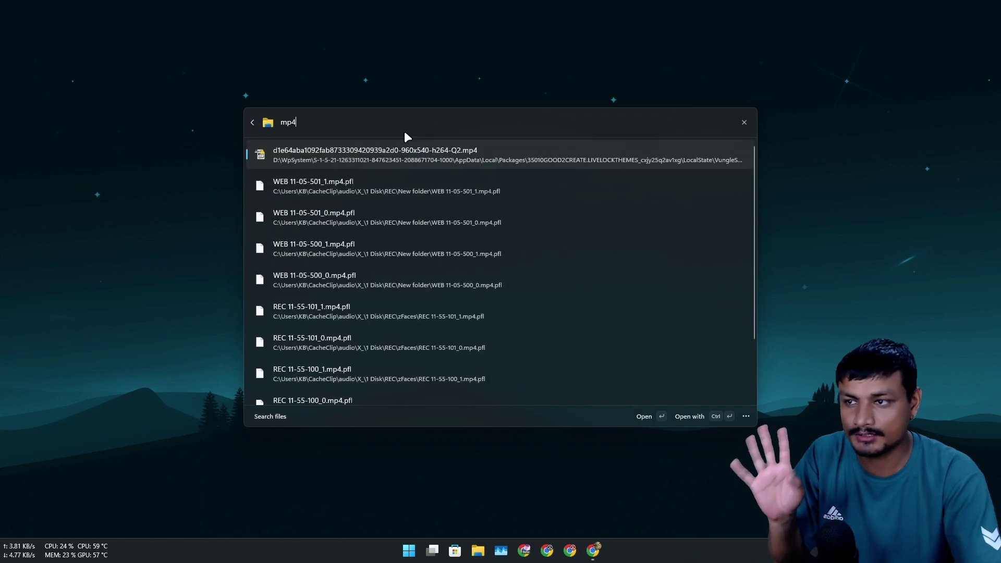
pyautogui.press('BackSpace')
pyautogui.press('BackSpace')
pyautogui.press('BackSpace')
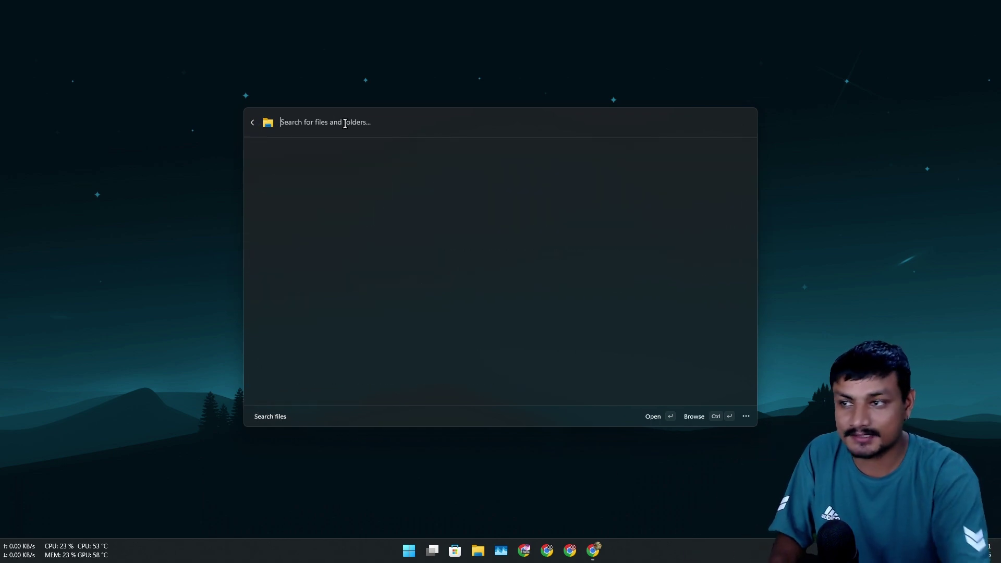
pyautogui.click(253, 123)
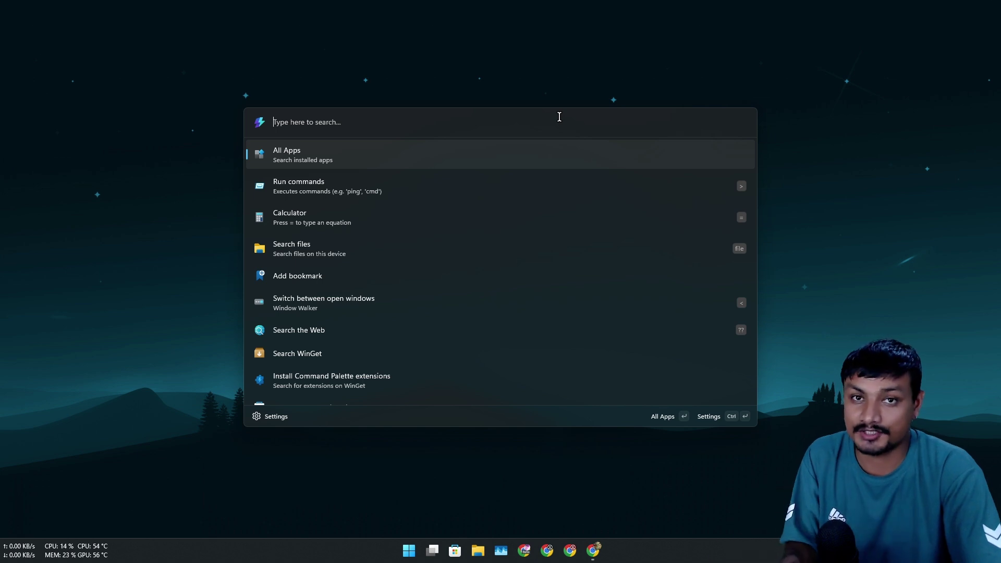
pyautogui.scroll(-5, 312, 336)
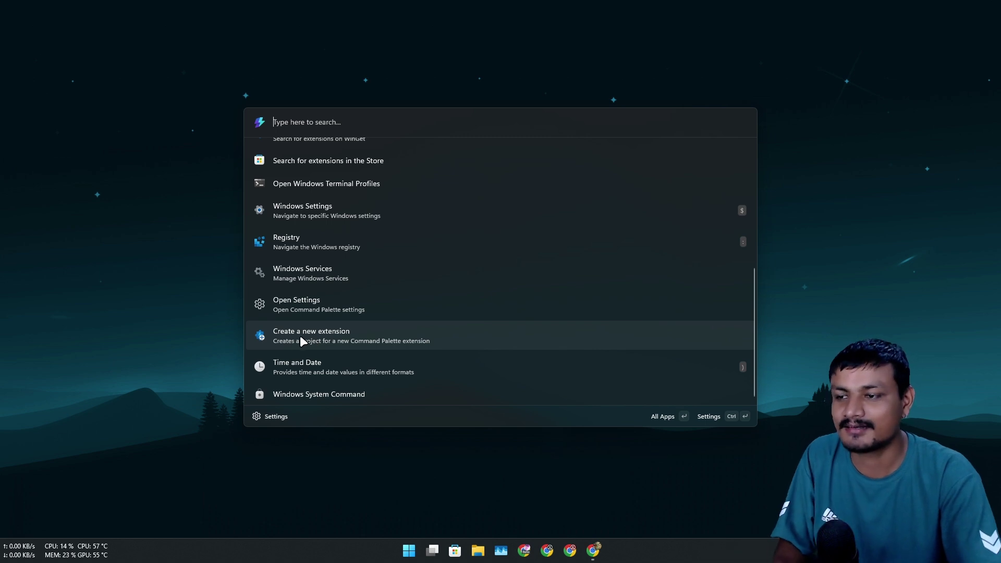
pyautogui.click(300, 337)
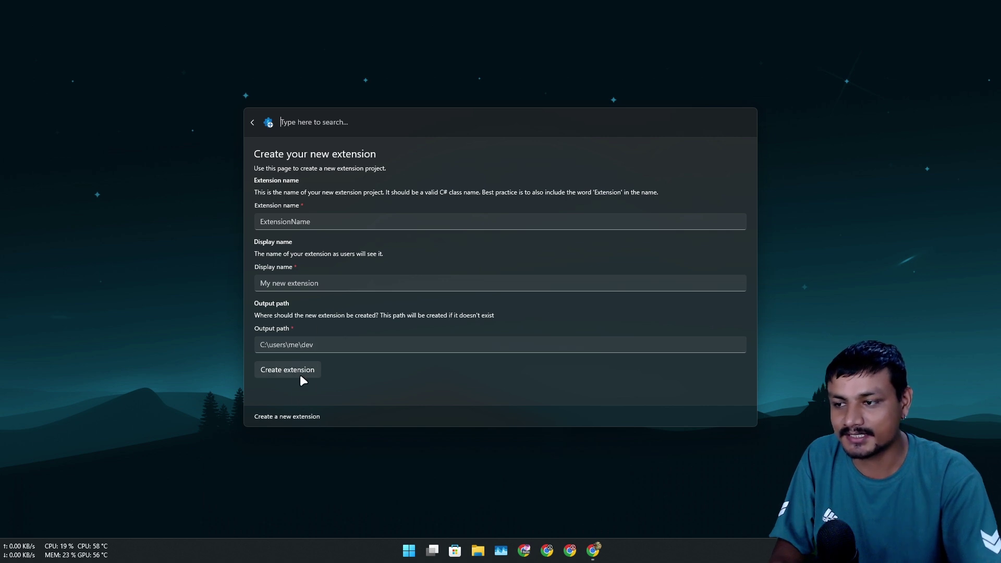
pyautogui.click(345, 216)
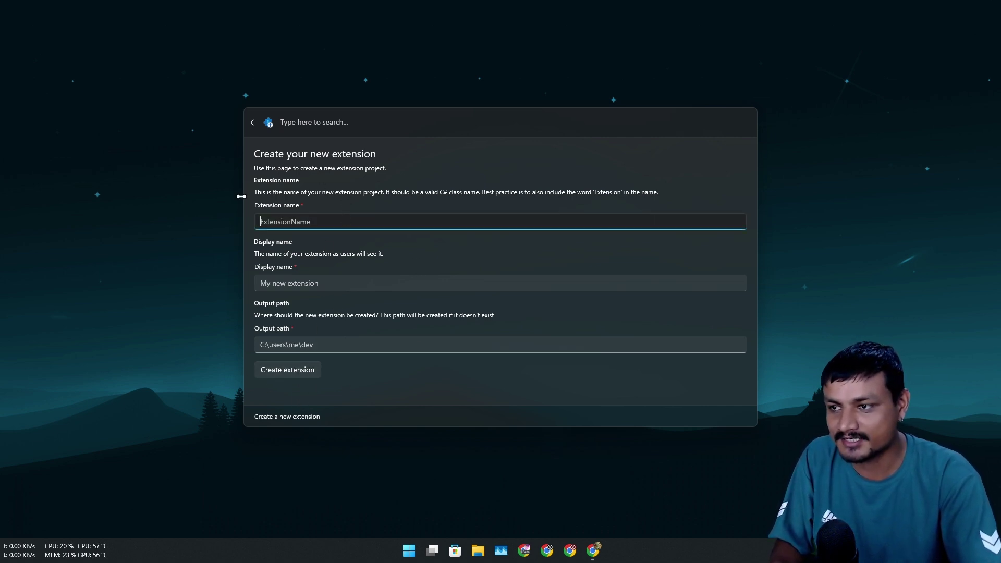
pyautogui.click(251, 124)
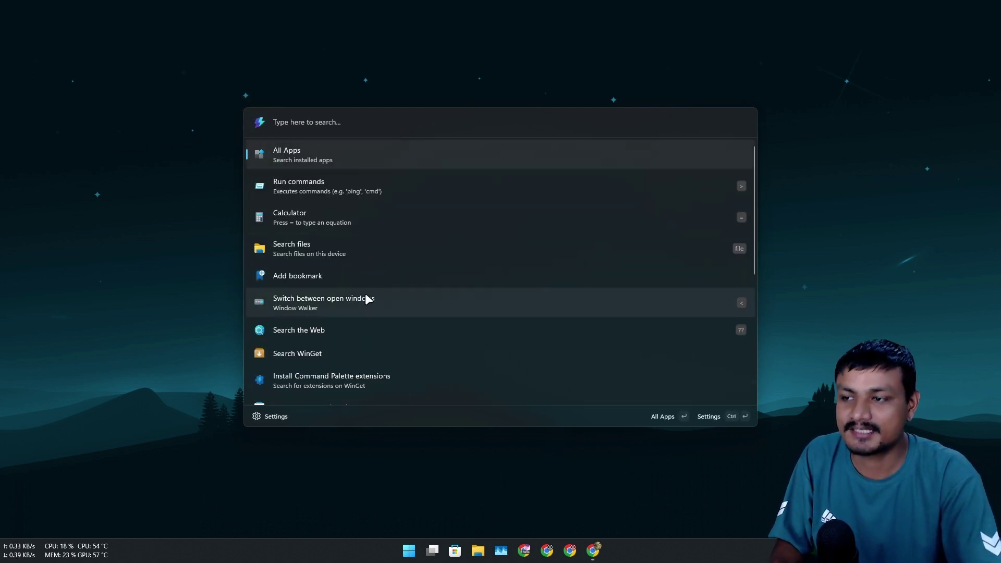
pyautogui.scroll(-3, 387, 264)
pyautogui.scroll(3, 374, 270)
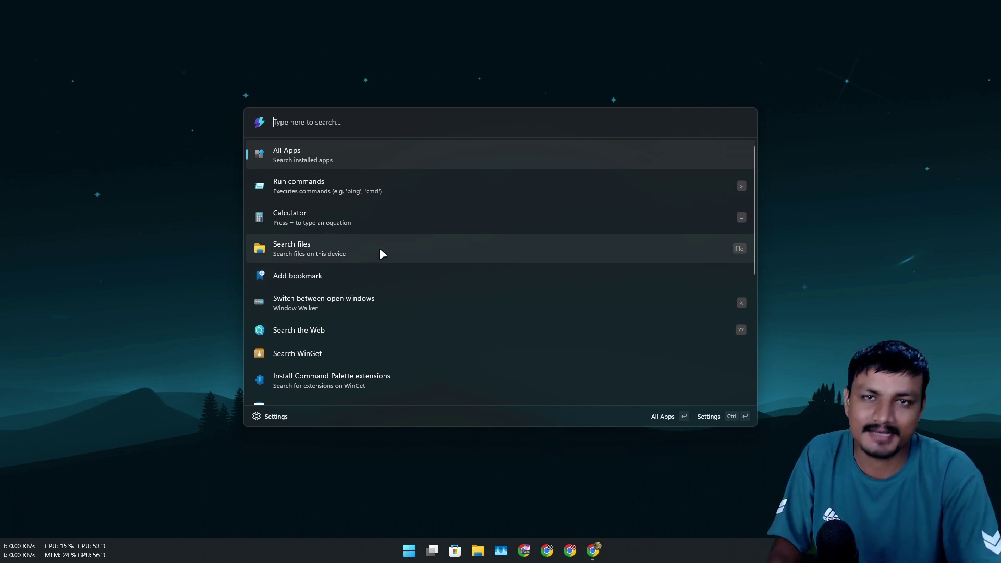
# Step: Look at Search files, return home, then open Add bookmark with the Name field focused
pyautogui.scroll(-1, 380, 248)
pyautogui.click(341, 213)
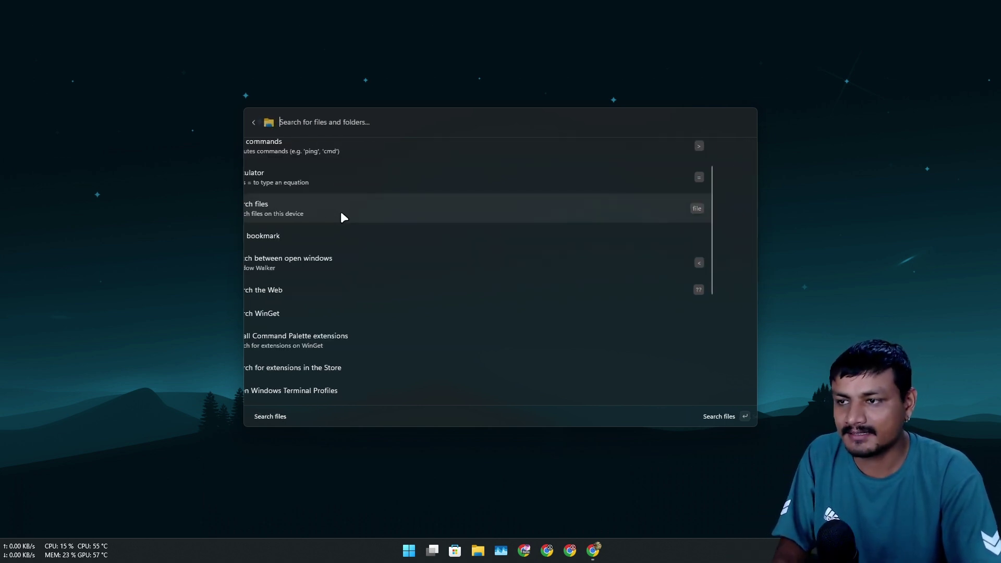
pyautogui.click(255, 123)
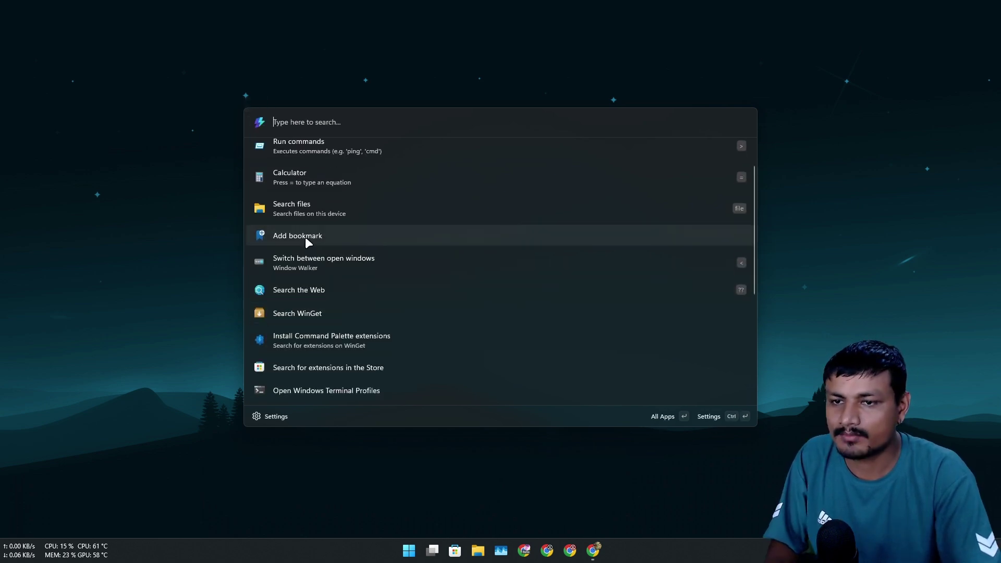
pyautogui.click(306, 238)
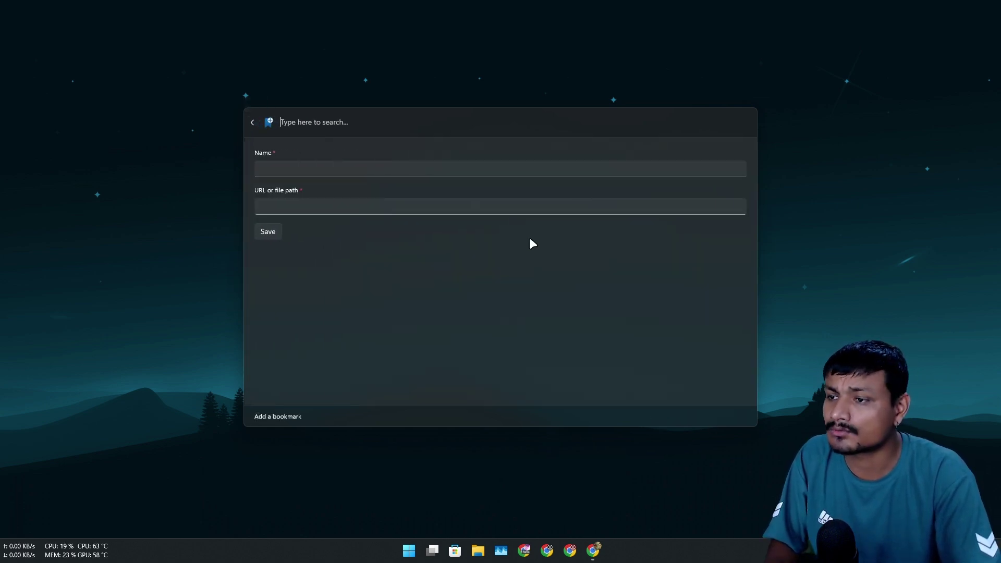
pyautogui.click(334, 168)
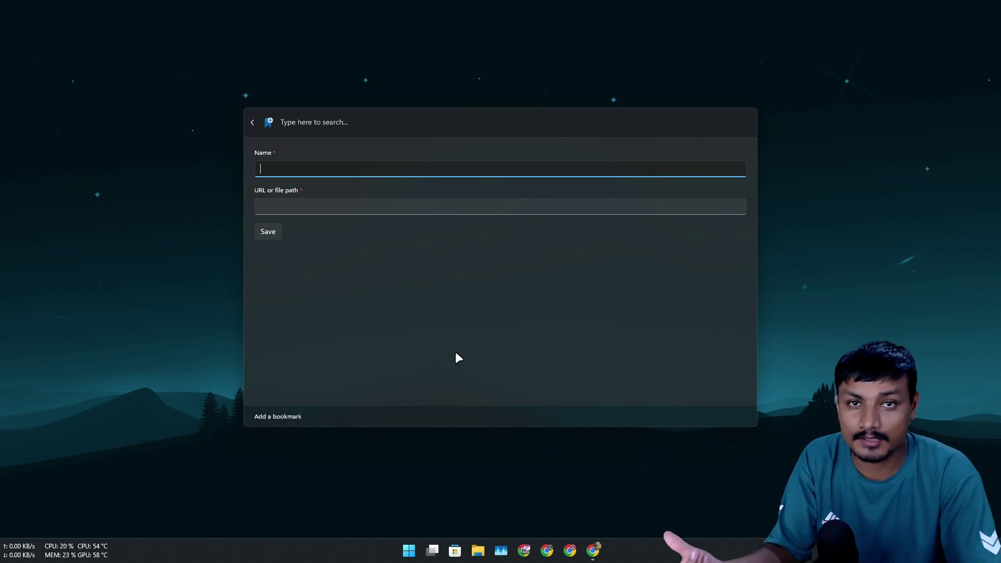
# Step: Copy the Downloads folder path in File Explorer, close Explorer, and bring back Command Palette
pyautogui.click(478, 550)
pyautogui.click(267, 237)
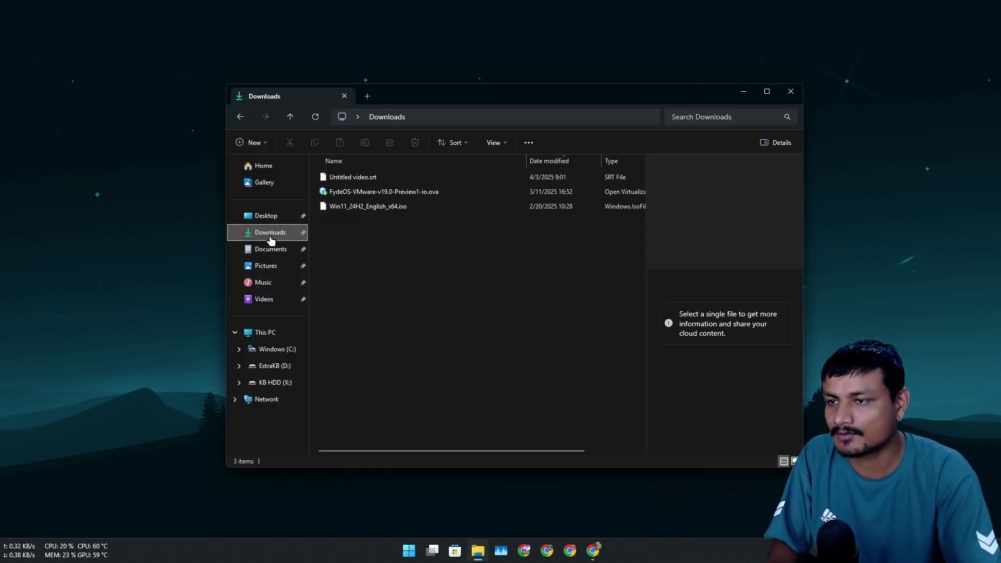
pyautogui.click(441, 115)
pyautogui.rightClick(371, 117)
pyautogui.click(268, 232)
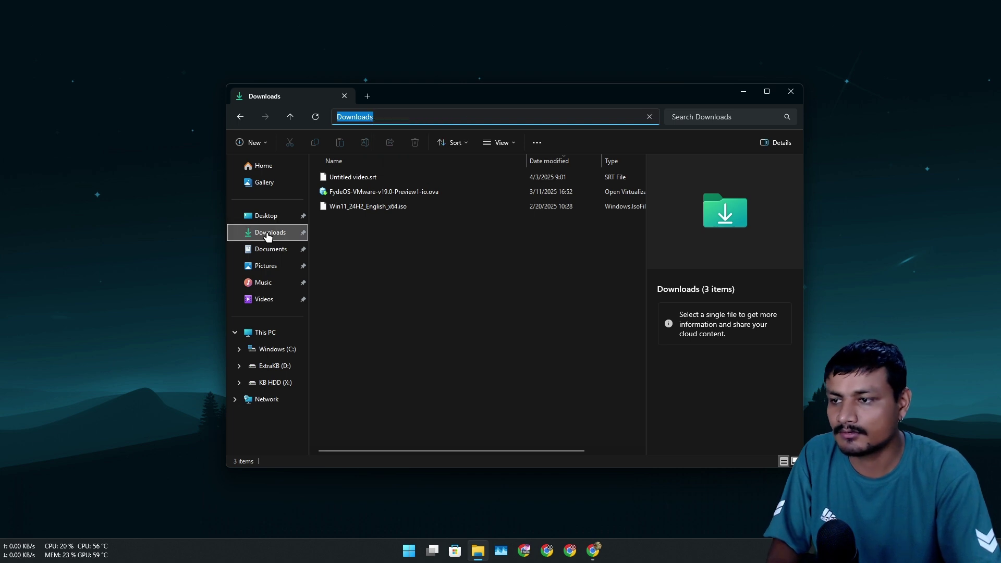
pyautogui.rightClick(268, 232)
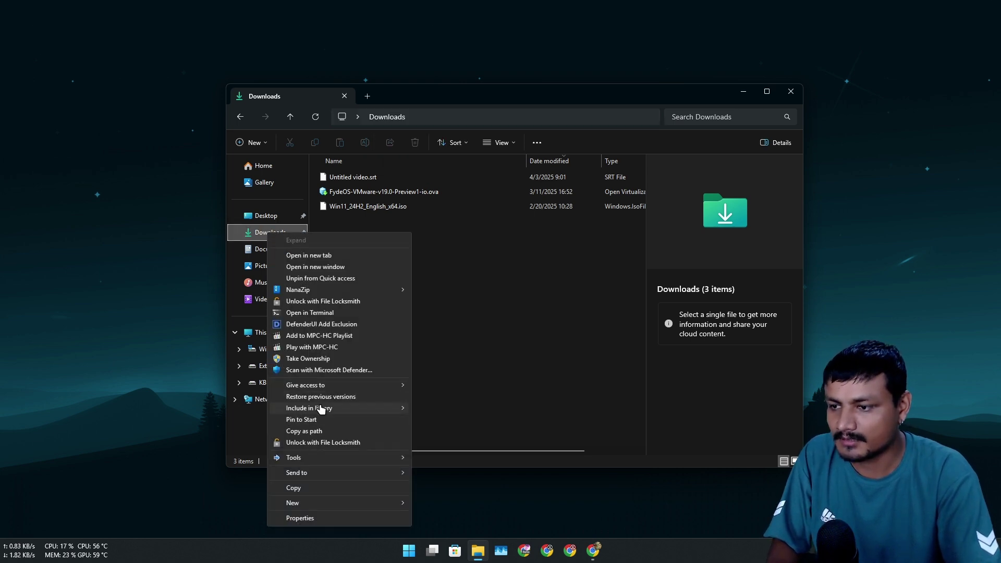
pyautogui.click(328, 431)
pyautogui.click(791, 92)
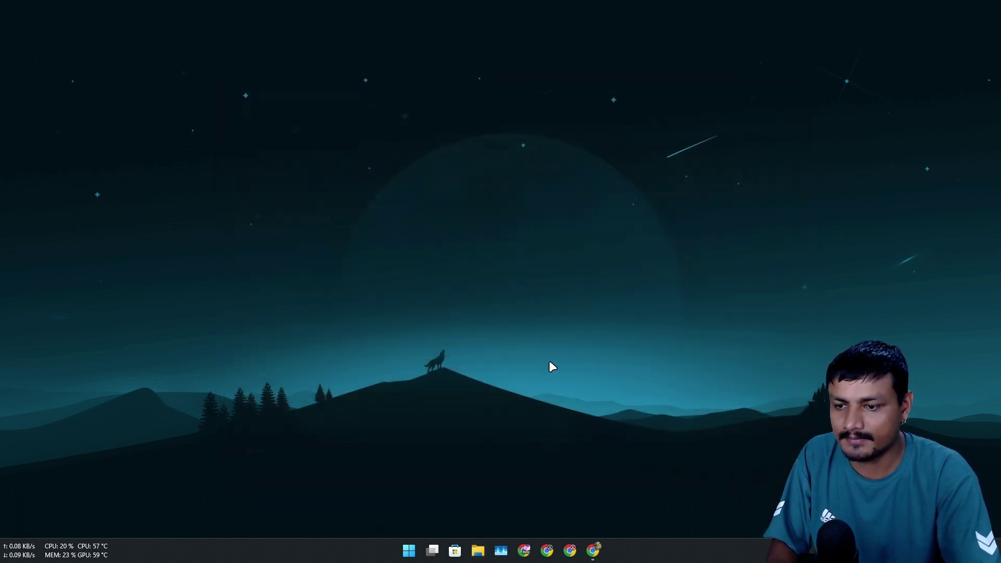
pyautogui.press('super+alt+space')
# Step: Save a bookmark named Download with the pasted Downloads path, stripping its leading quote
pyautogui.click(302, 168)
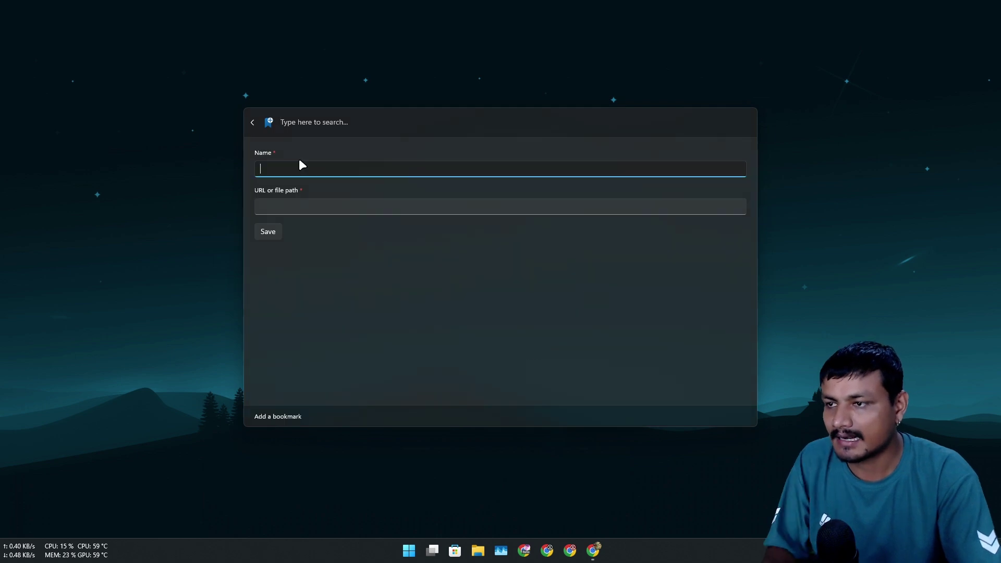
pyautogui.write('Down')
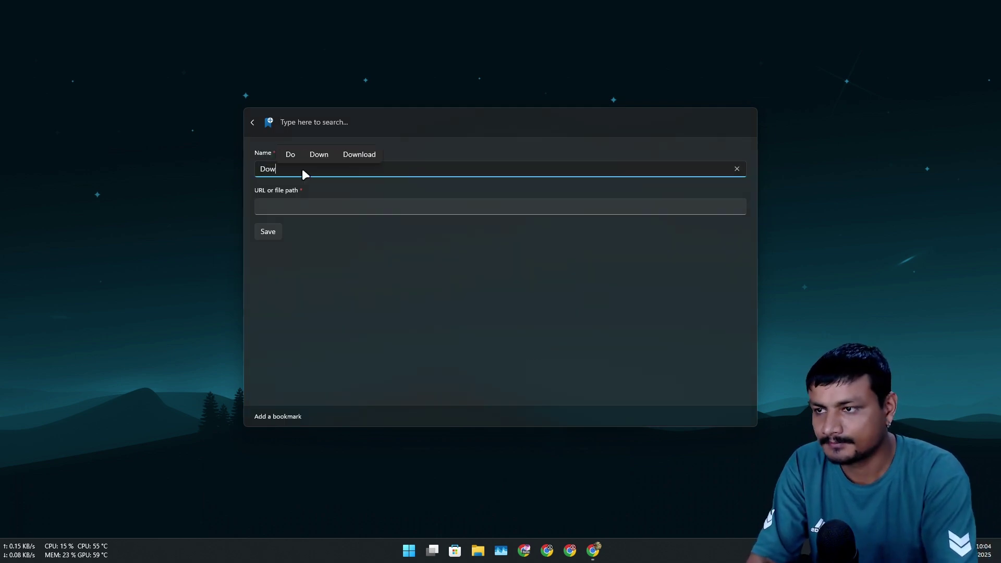
pyautogui.click(311, 154)
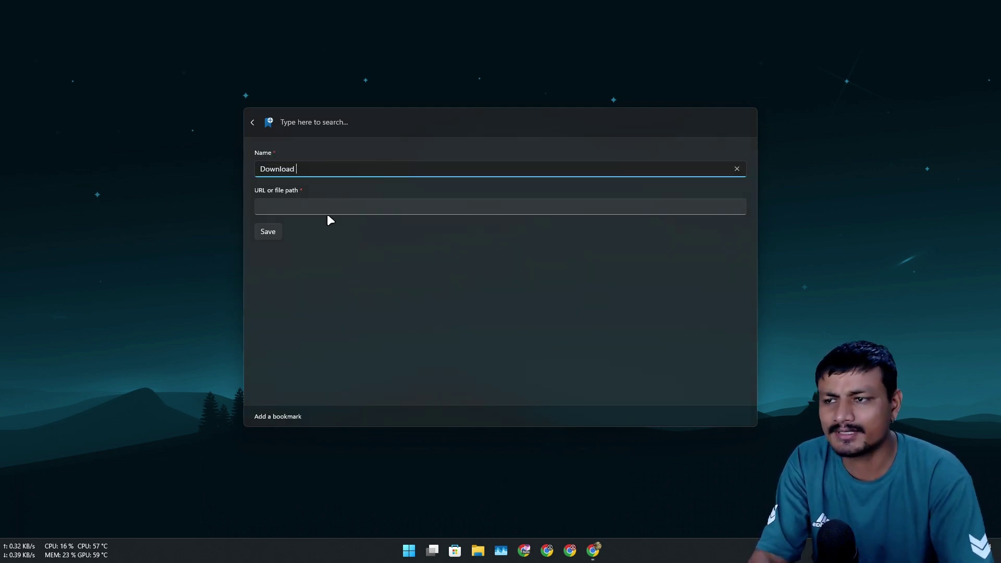
pyautogui.click(327, 212)
pyautogui.write('"D:\\Users\\KB\\Downloads"')
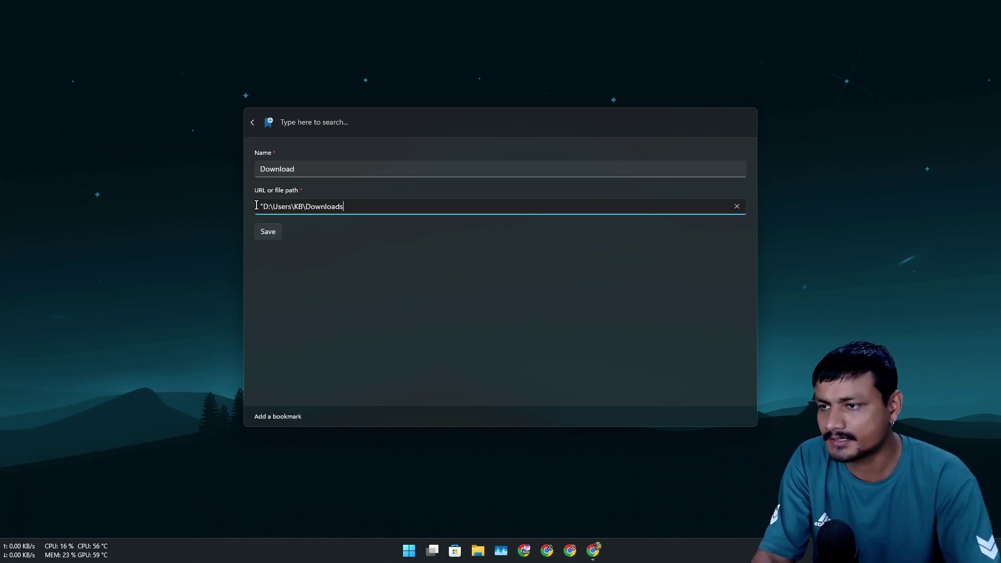
pyautogui.press('BackSpace')
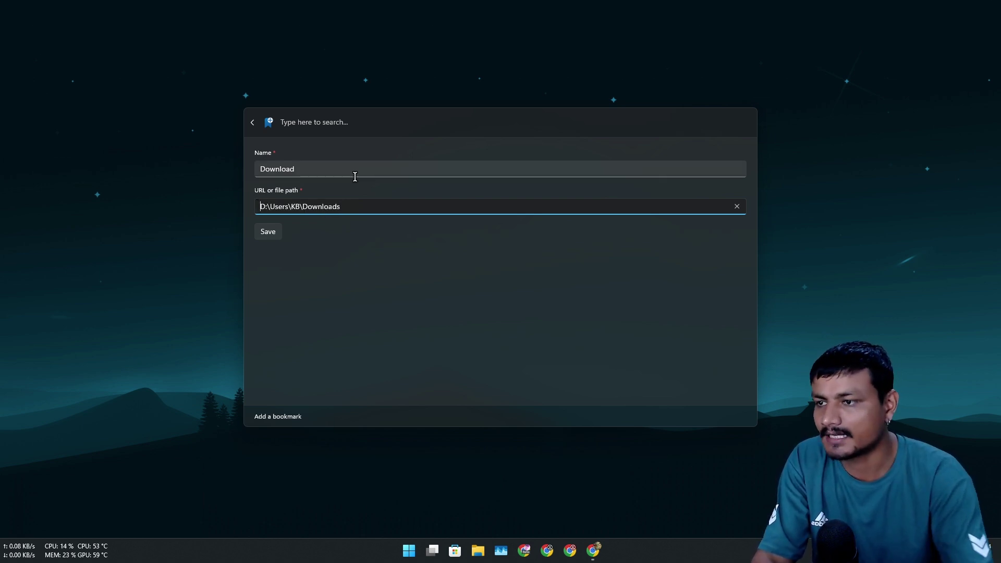
pyautogui.click(268, 232)
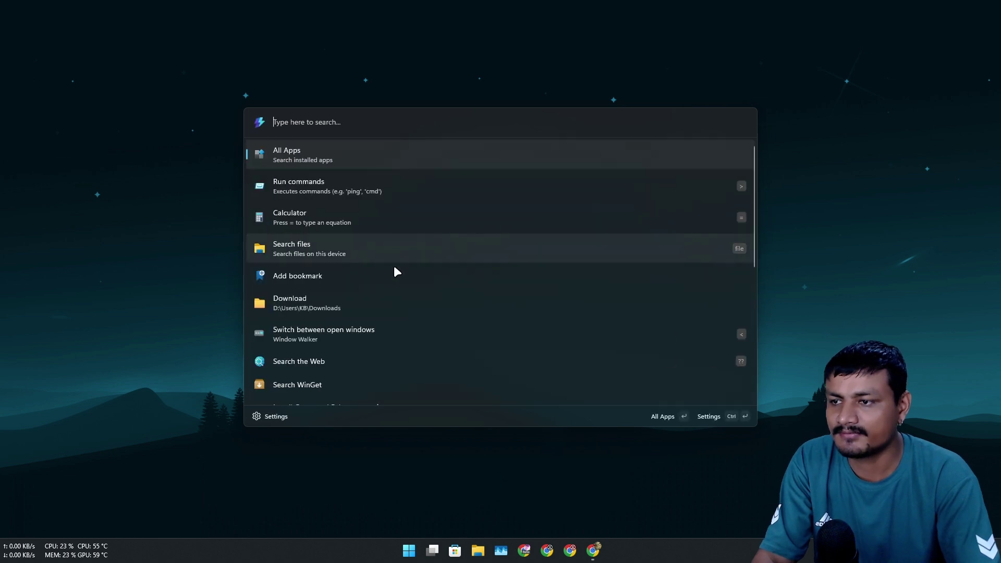
# Step: Search 'downl' to confirm the Download bookmark, then clear the search and browse the list
pyautogui.write('downl')
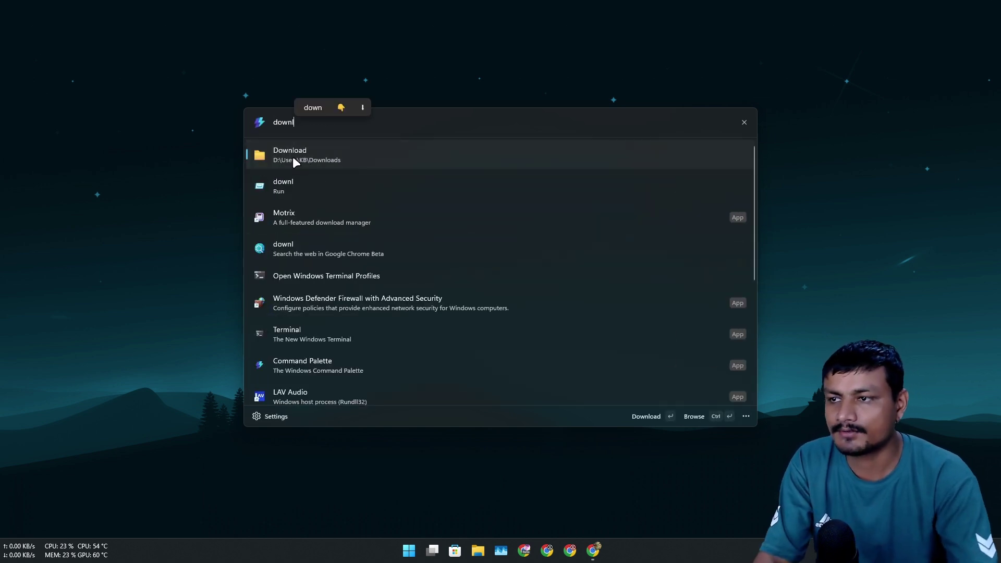
pyautogui.click(743, 123)
pyautogui.scroll(-5, 316, 272)
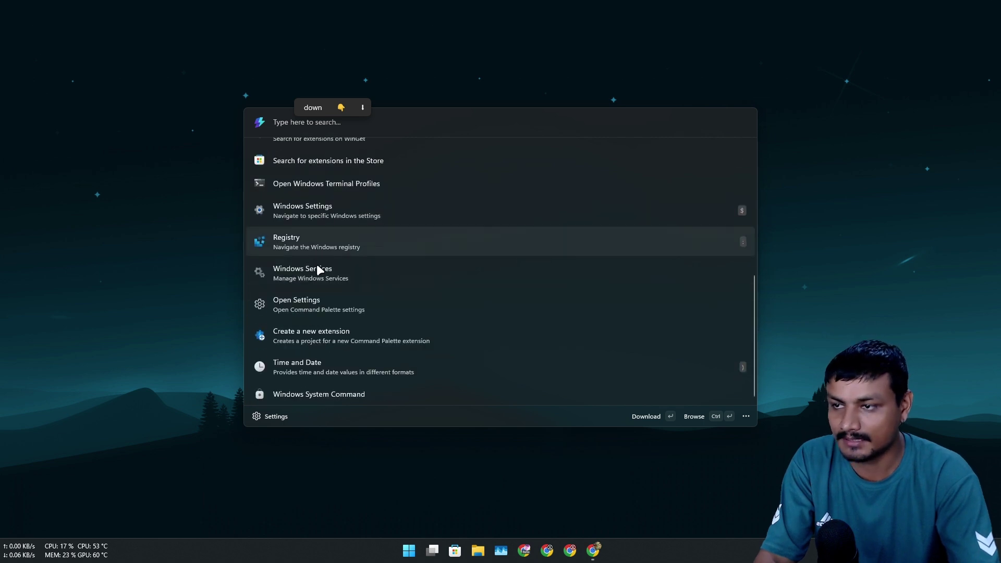
pyautogui.scroll(5, 315, 250)
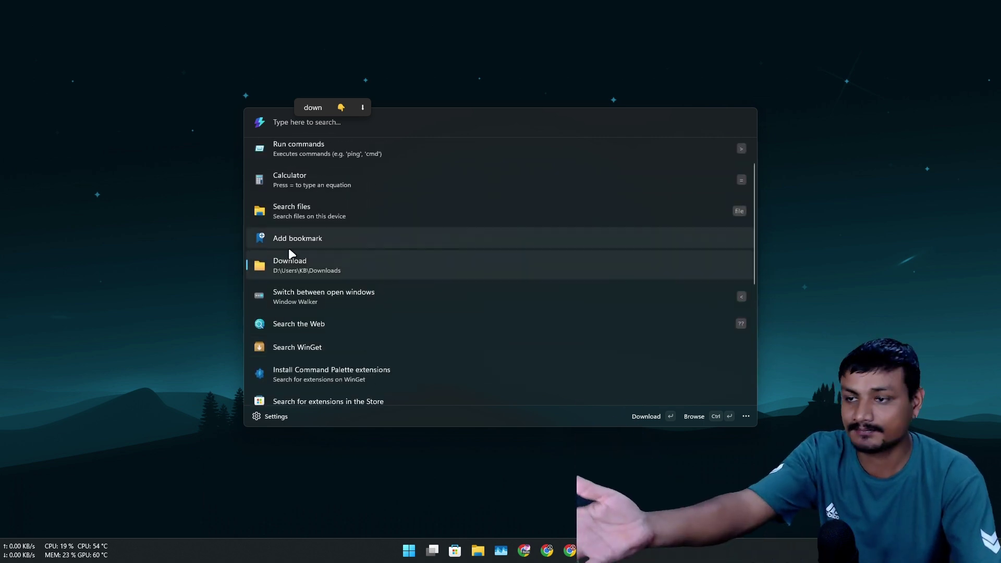
pyautogui.scroll(1, 307, 281)
pyautogui.scroll(-3, 322, 271)
pyautogui.scroll(2, 323, 219)
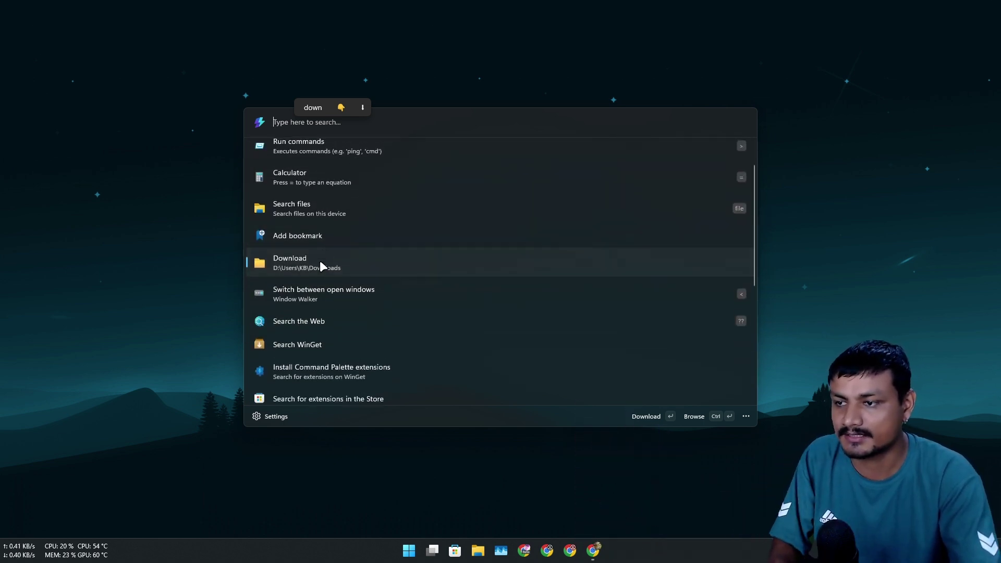
pyautogui.scroll(-3, 322, 265)
pyautogui.scroll(4, 319, 312)
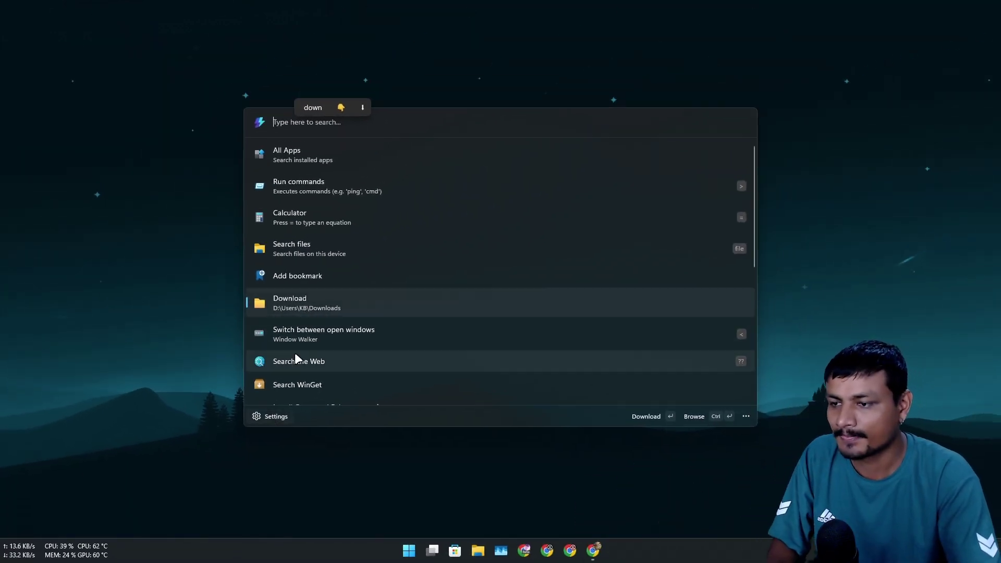
# Step: Open Command Palette Settings, go to Extensions, and select the Bookmarks extension
pyautogui.click(270, 417)
pyautogui.scroll(-5, 400, 253)
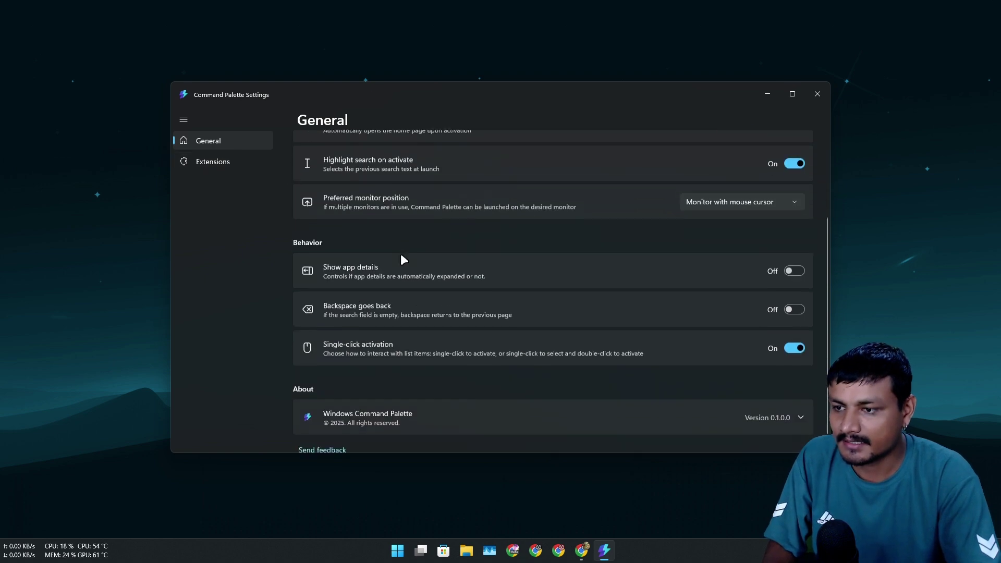
pyautogui.click(230, 165)
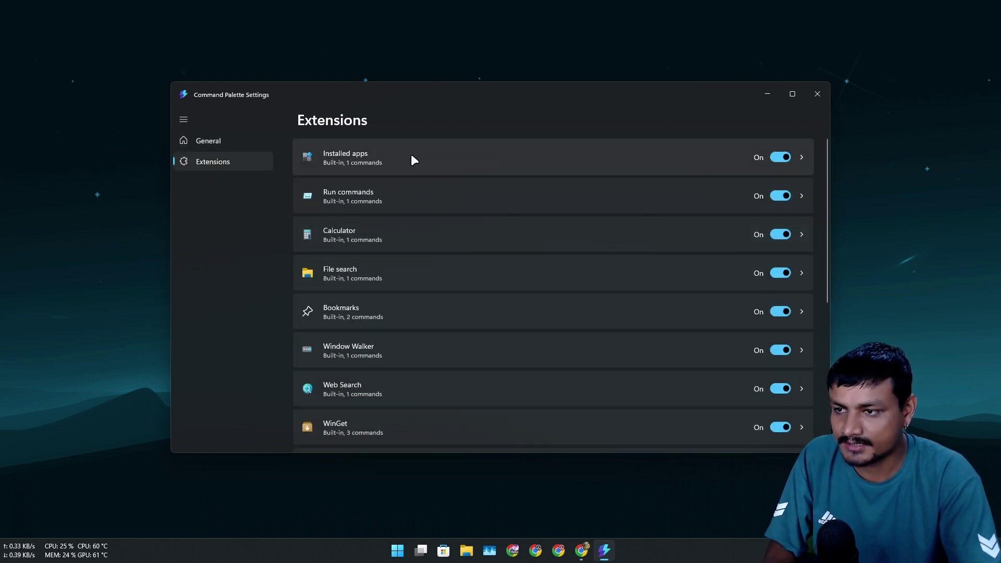
pyautogui.scroll(-5, 392, 261)
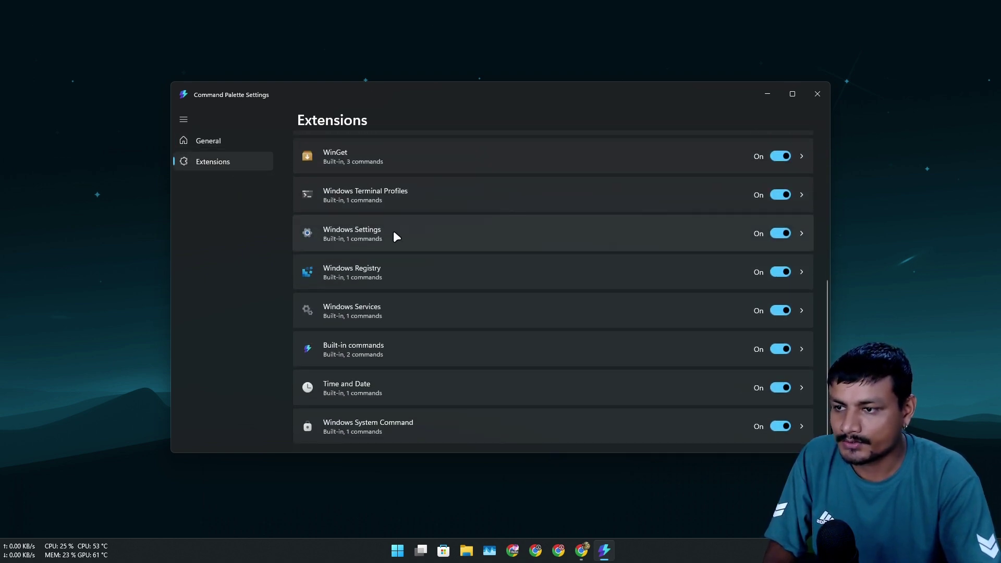
pyautogui.scroll(3, 368, 360)
pyautogui.scroll(2, 367, 359)
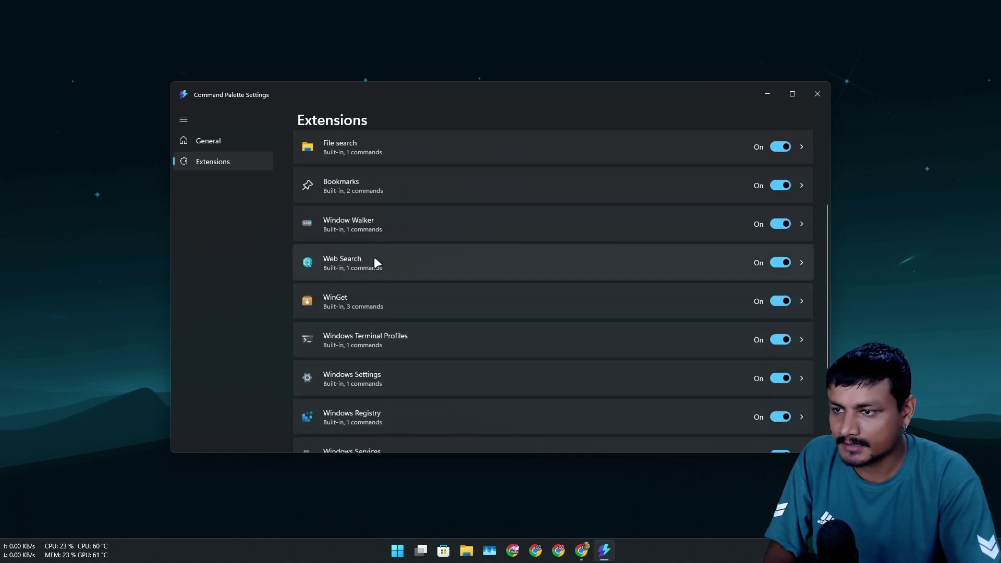
pyautogui.click(354, 267)
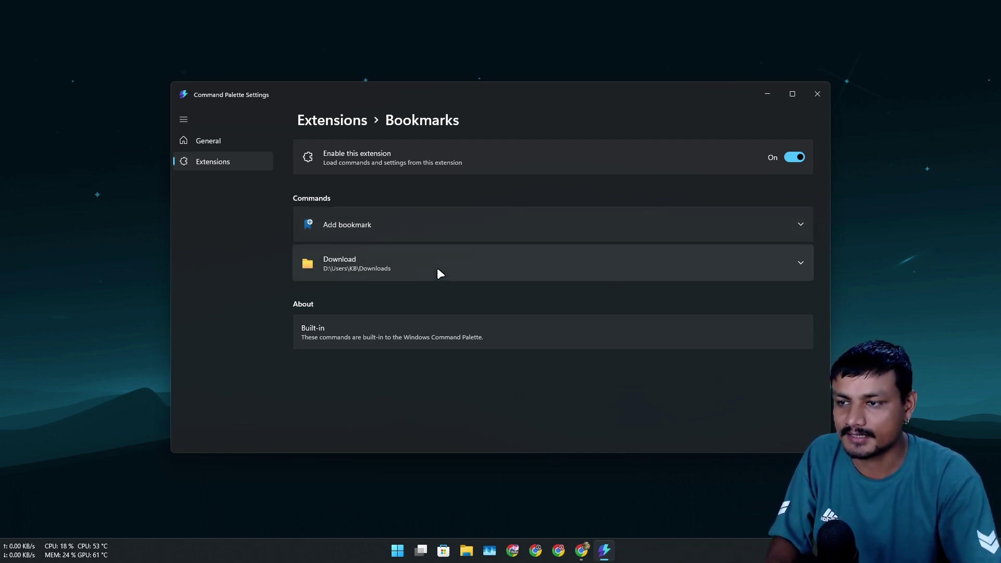
# Step: Expand the Download bookmark and give it the alias DLD
pyautogui.click(626, 264)
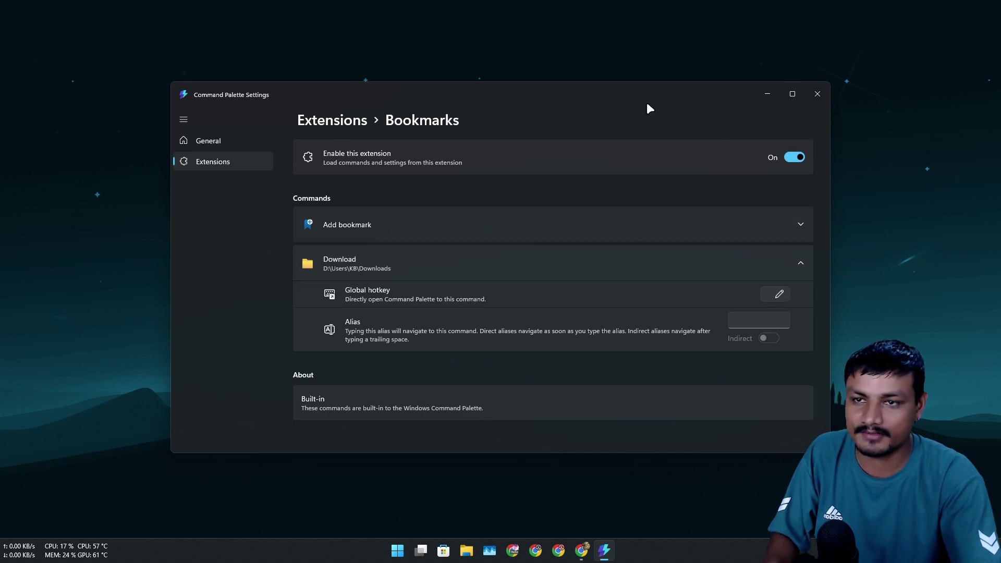
pyautogui.moveTo(646, 102); pyautogui.dragTo(506, 87)
pyautogui.click(601, 305)
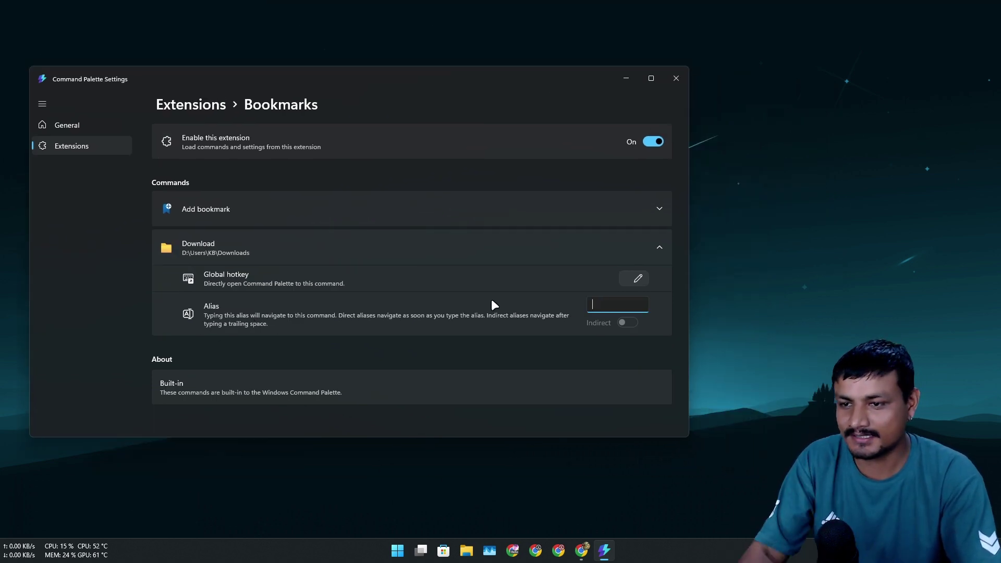
pyautogui.write('DLD')
pyautogui.moveTo(609, 305); pyautogui.dragTo(570, 306)
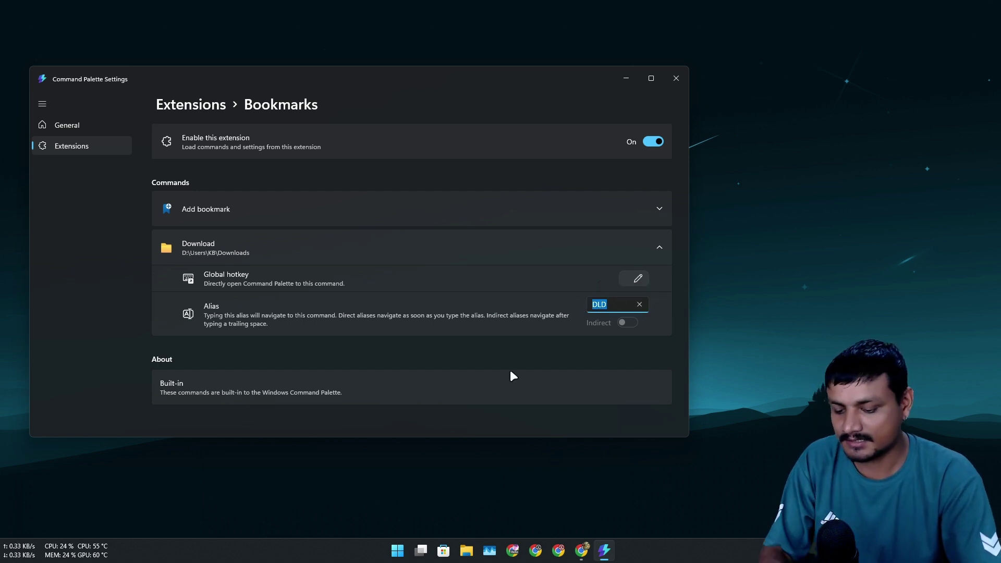
pyautogui.press('super+alt+space')
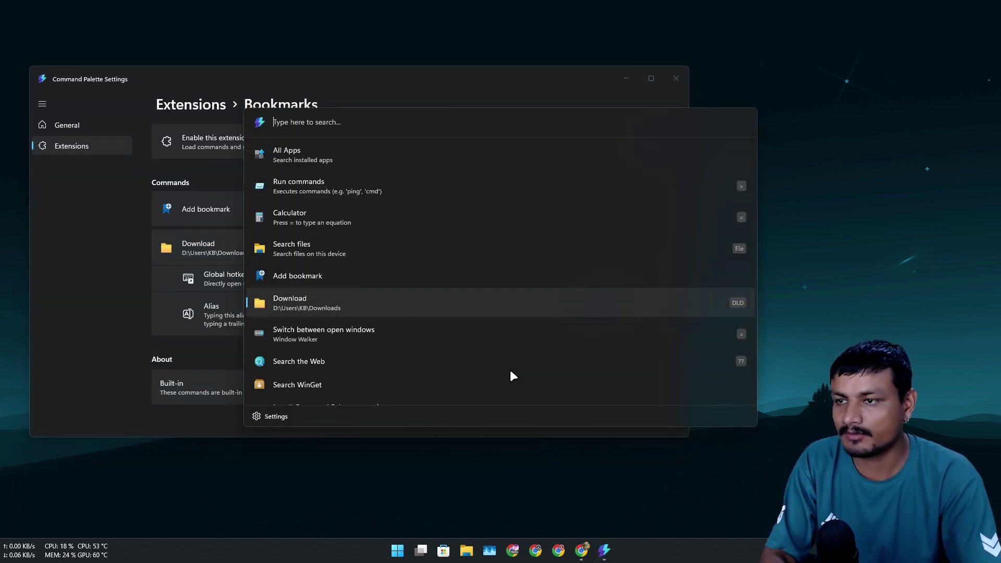
pyautogui.click(478, 85)
# Step: Set the Download bookmark's global hotkey to Win+Ctrl+Alt+D, save, and close Settings
pyautogui.click(636, 277)
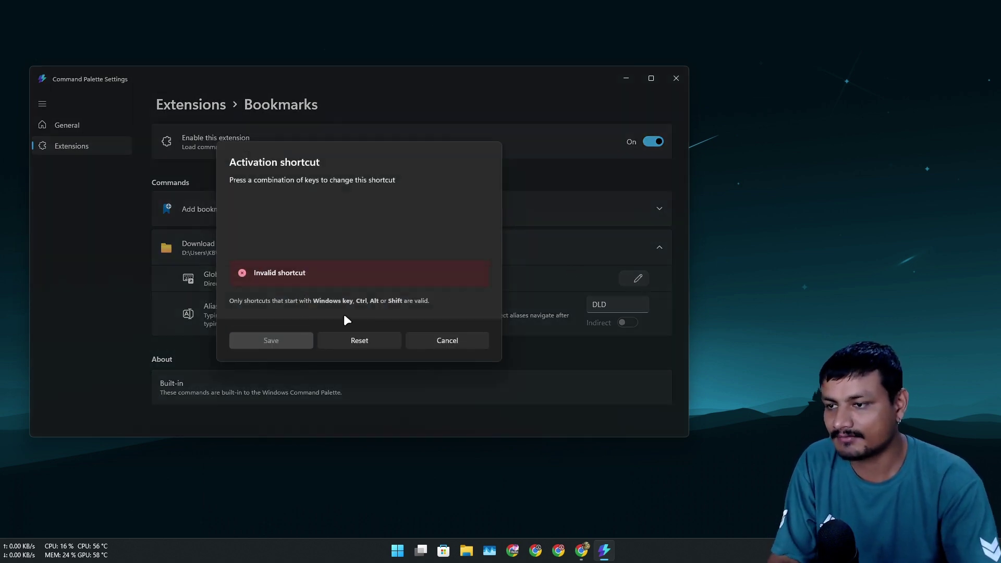
pyautogui.press('super+ctrl')
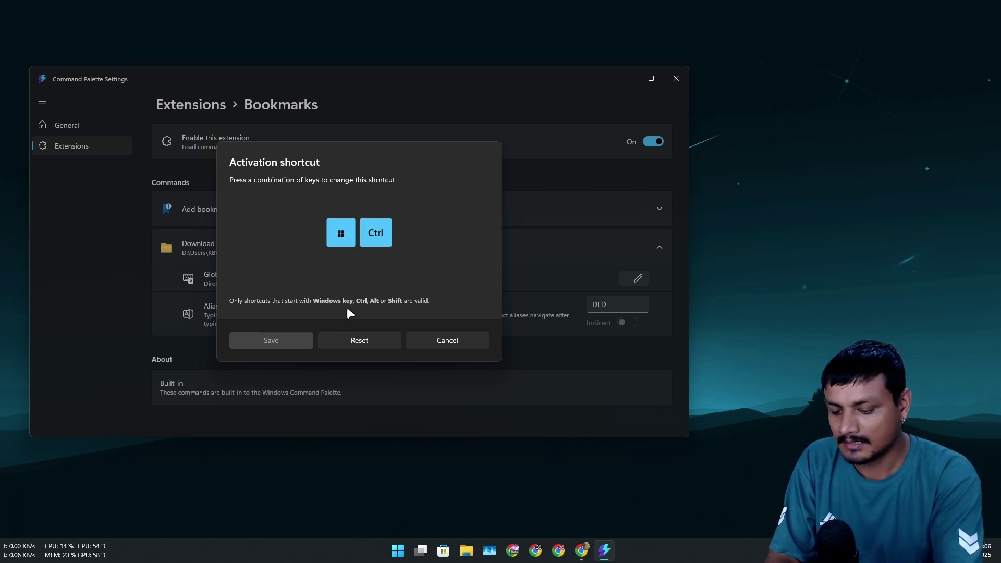
pyautogui.press('super+ctrl+alt')
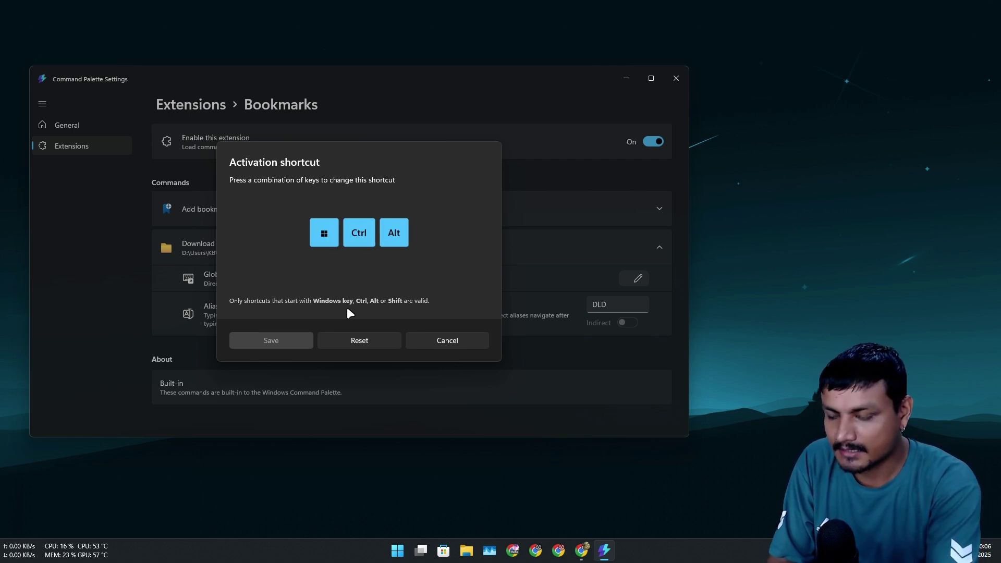
pyautogui.press('super+ctrl+alt+d')
pyautogui.click(281, 340)
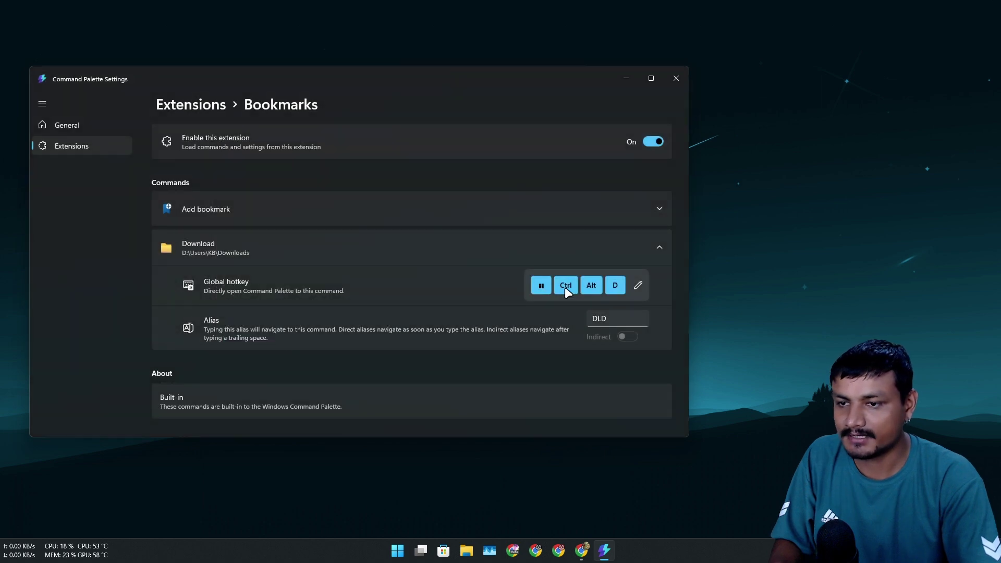
pyautogui.click(677, 79)
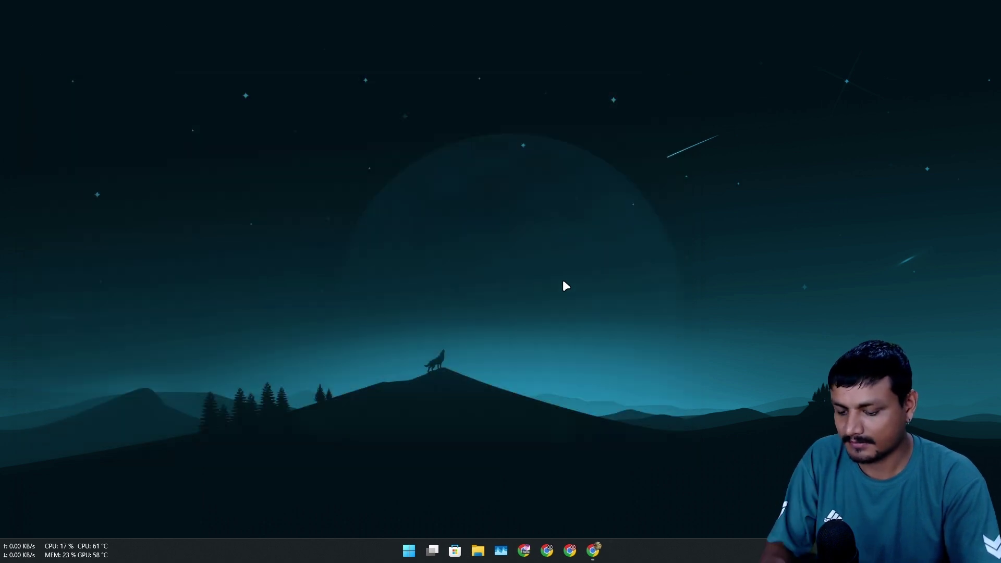
# Step: Search DLD to confirm the Download bookmark comes first, dismiss the palette, and launch Microsoft Store
pyautogui.press('super+ctrl+alt+d')
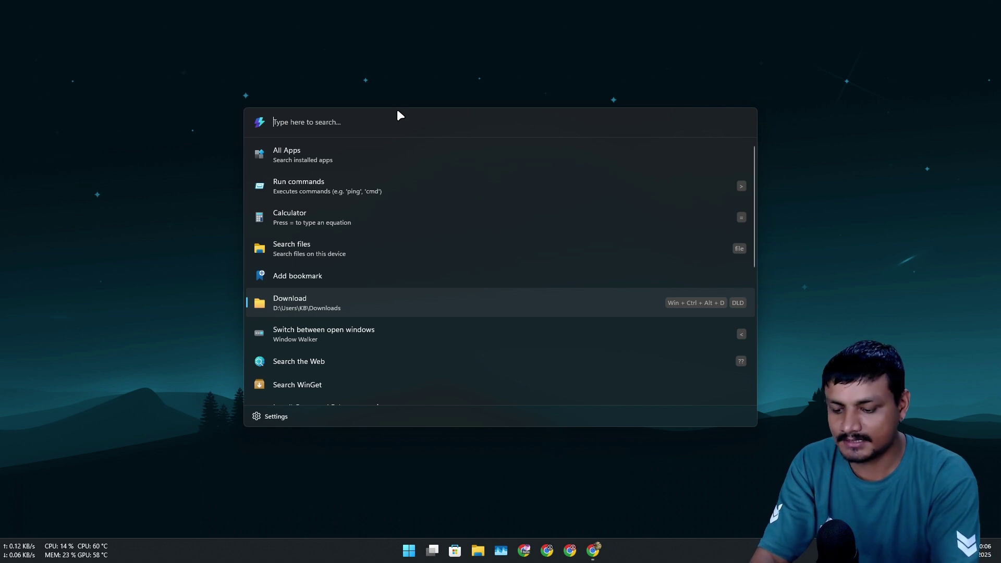
pyautogui.write('dld')
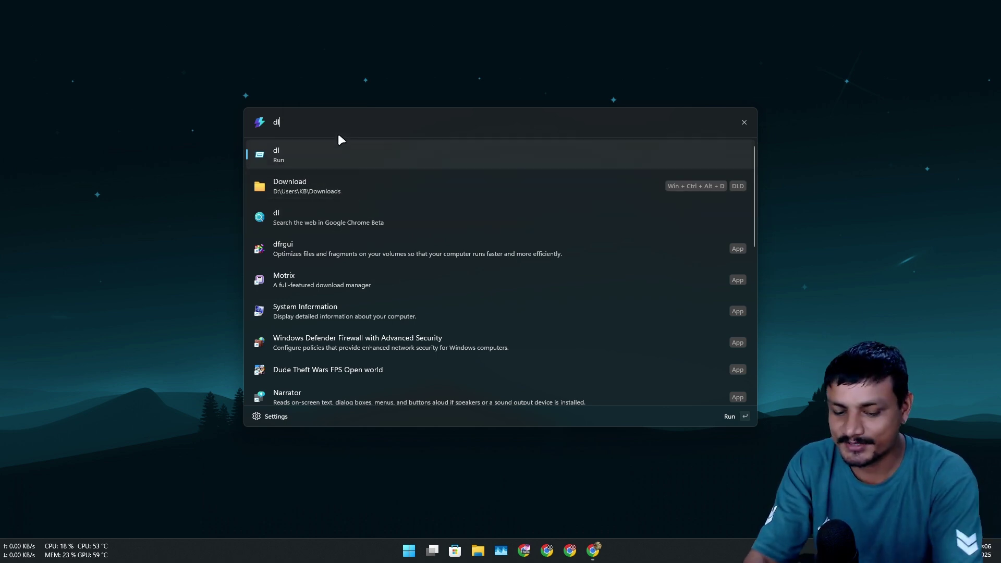
pyautogui.press('BackSpace')
pyautogui.press('BackSpace')
pyautogui.press('BackSpace')
pyautogui.write('DLD')
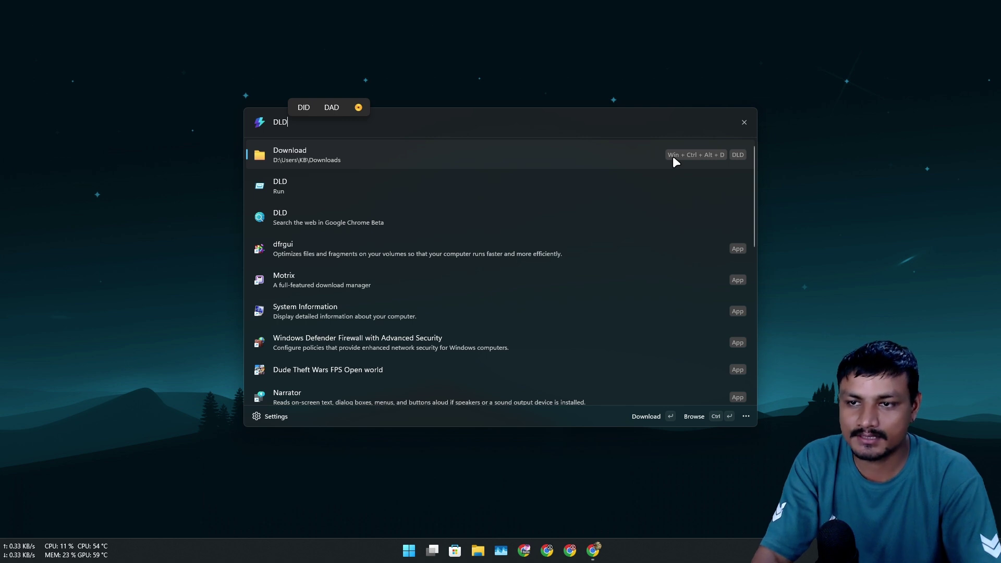
pyautogui.click(744, 122)
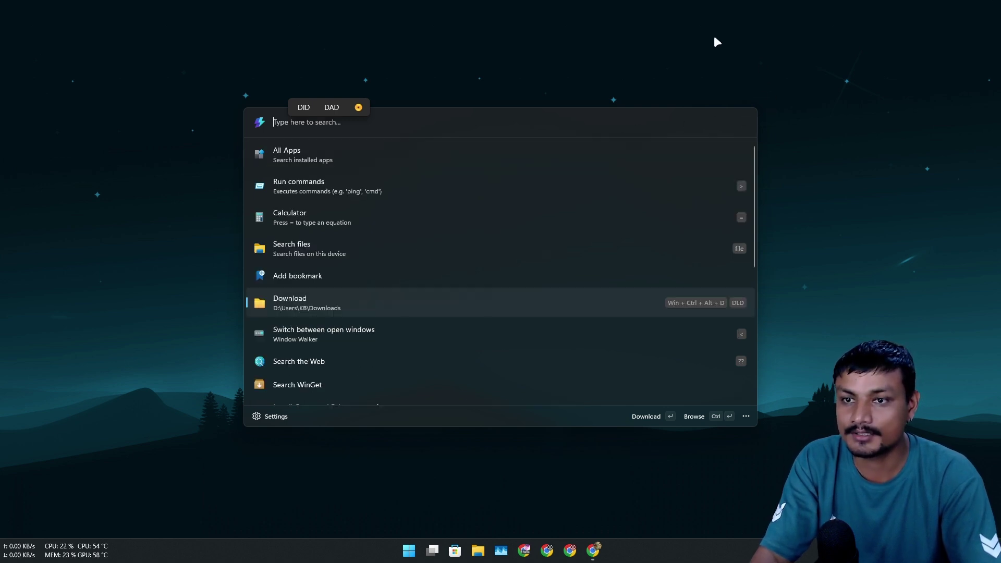
pyautogui.press('Escape')
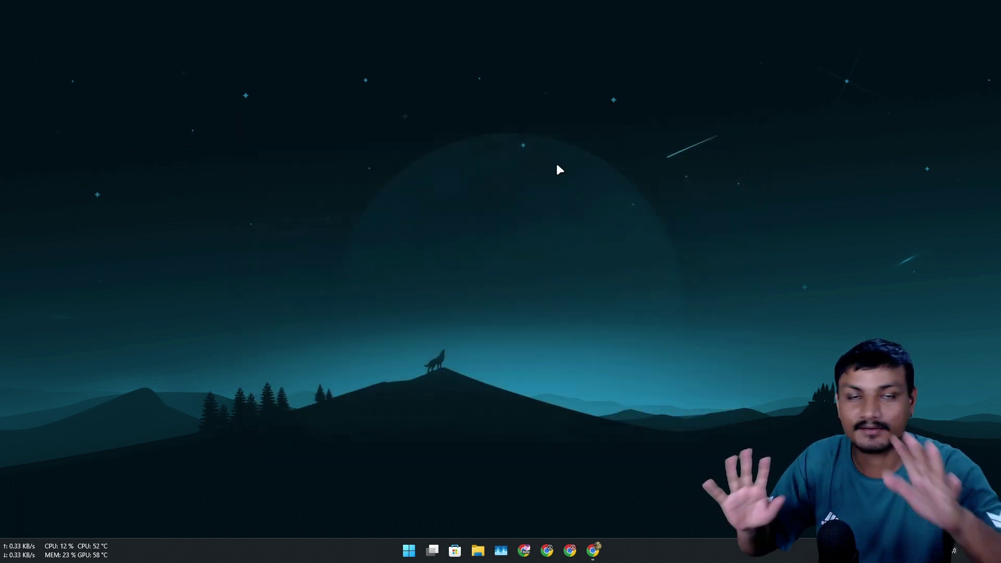
pyautogui.press('super+1')
# Step: Maximize the Store, open the Downloads folder in File Explorer, then close Explorer and the Store
pyautogui.moveTo(579, 159); pyautogui.dragTo(590, 4)
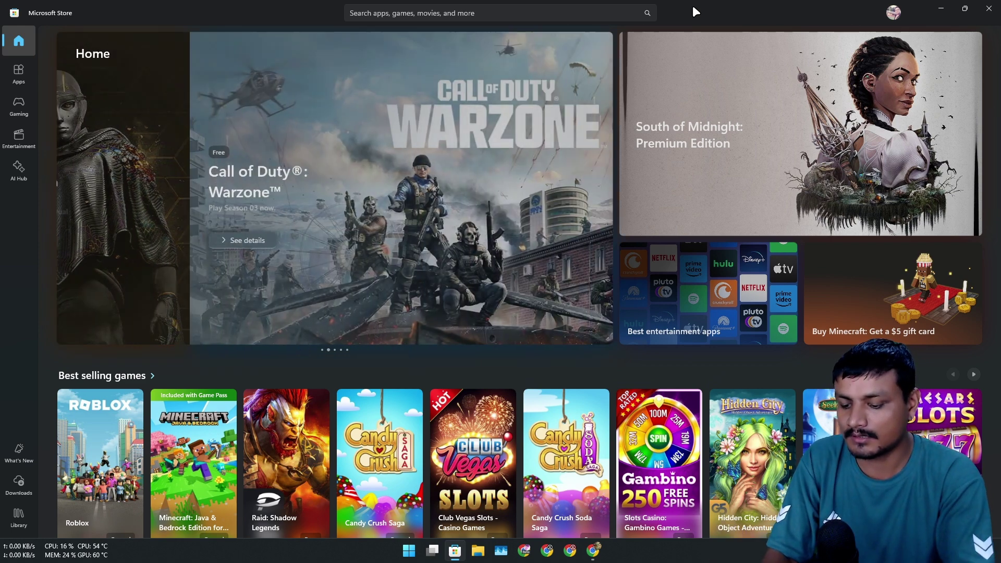
pyautogui.press('super+e')
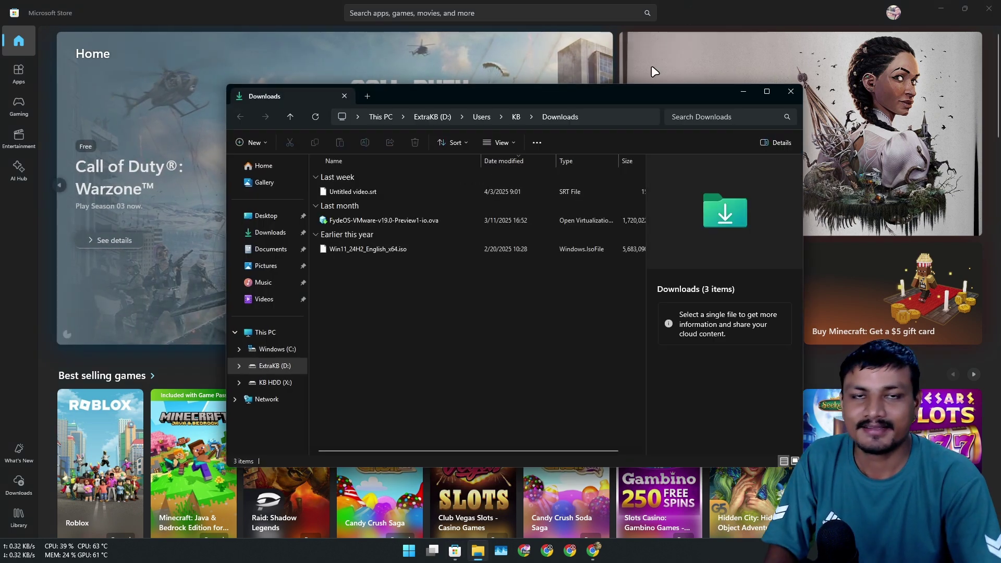
pyautogui.moveTo(574, 97); pyautogui.dragTo(512, 66)
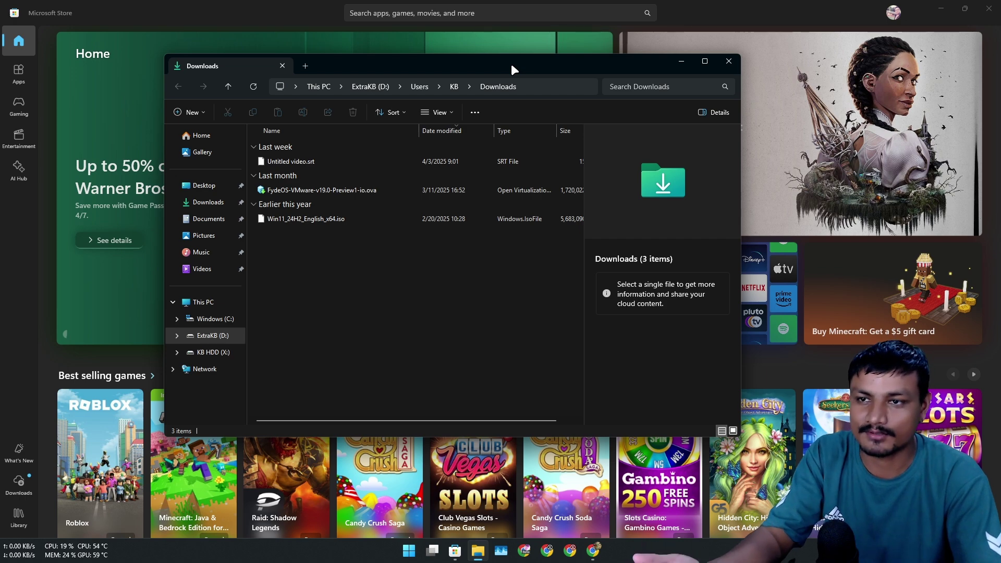
pyautogui.click(722, 64)
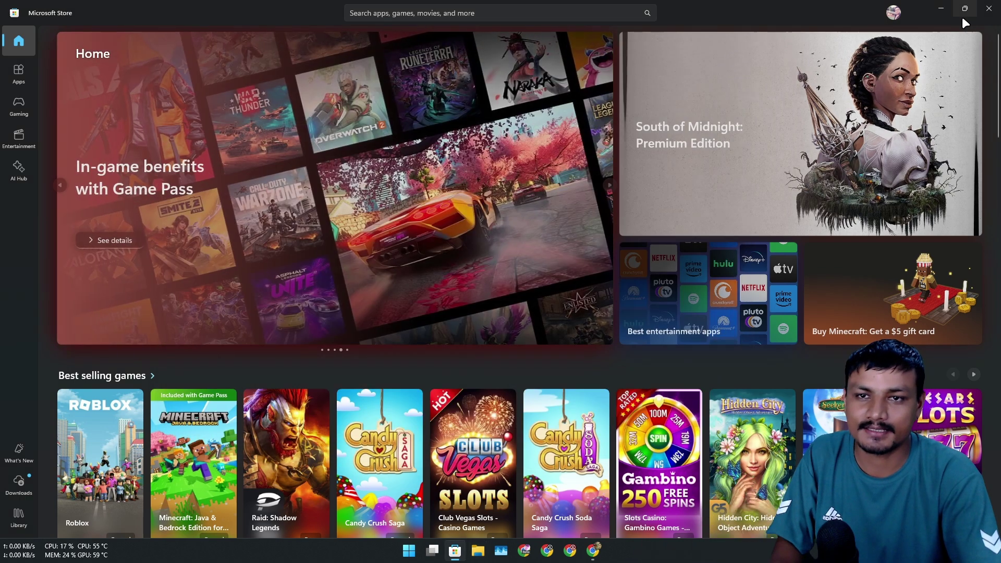
pyautogui.click(989, 8)
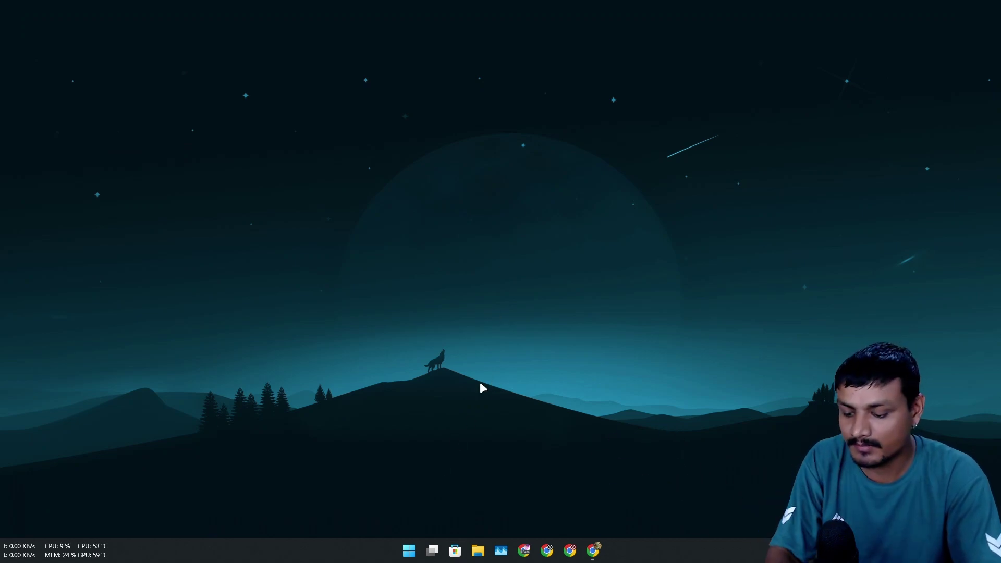
# Step: Reopen Command Palette, open Add bookmark via the keyboard, then go back to the home list
pyautogui.press('super+alt+space')
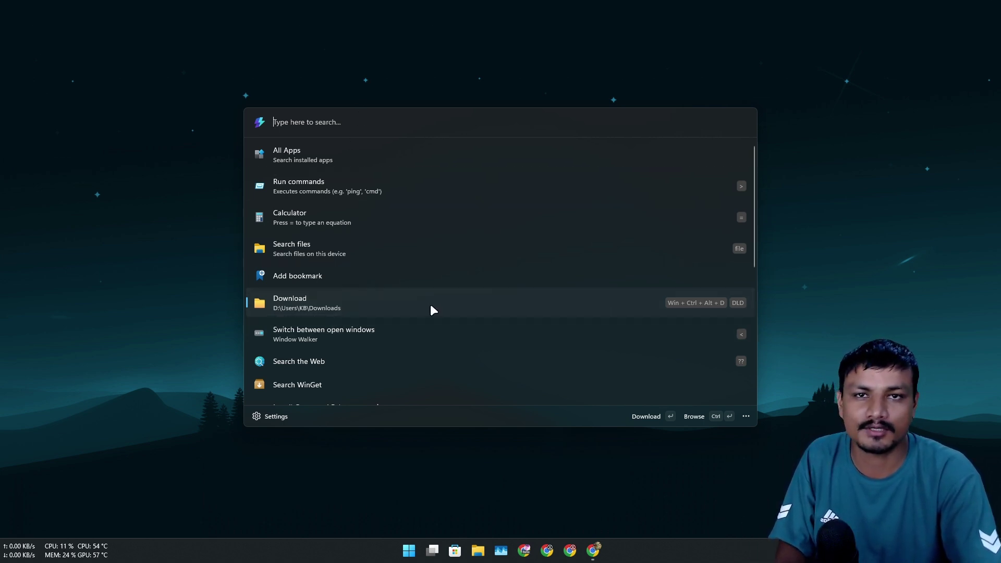
pyautogui.press('Up')
pyautogui.press('Return')
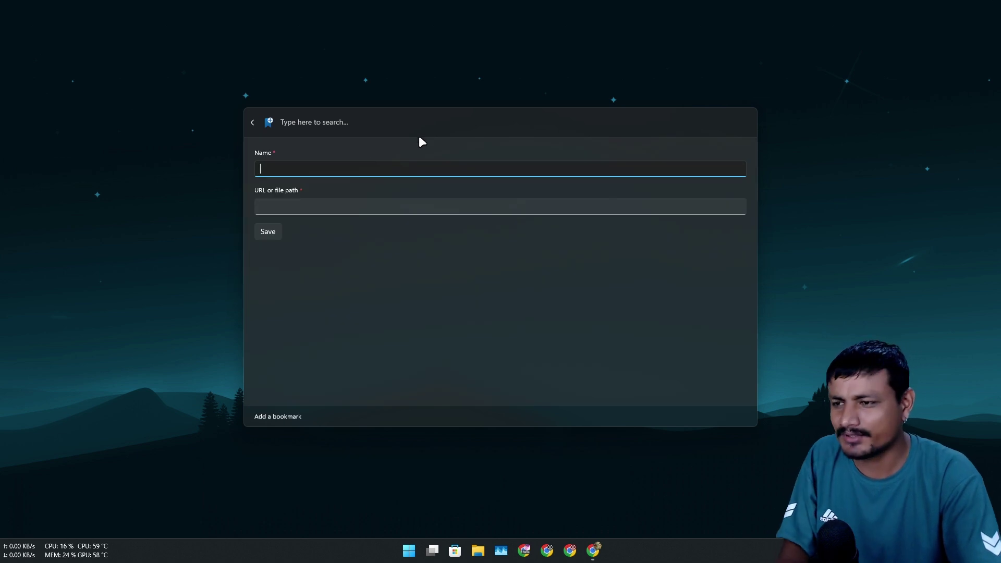
pyautogui.click(255, 123)
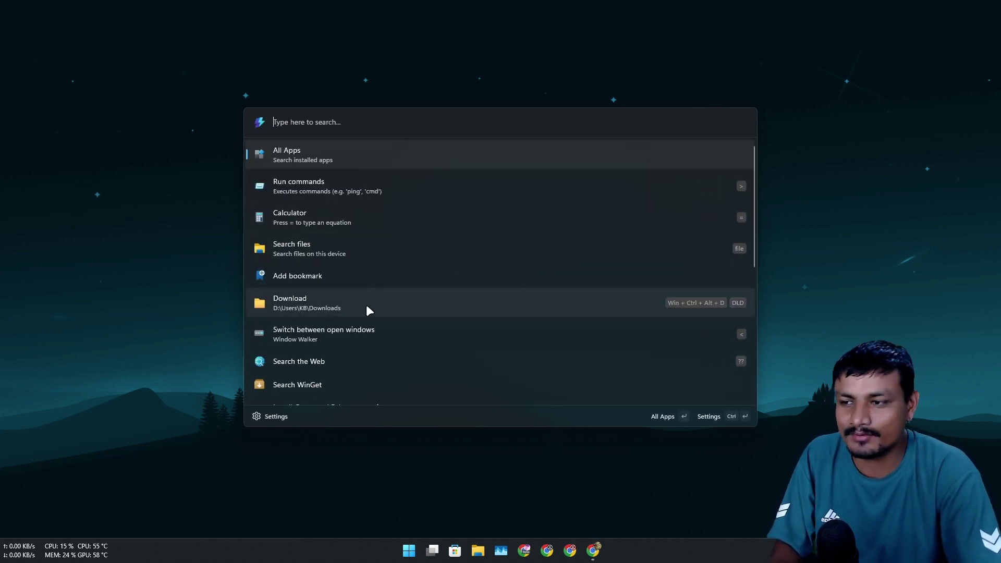
pyautogui.scroll(-4, 344, 292)
pyautogui.scroll(4, 361, 219)
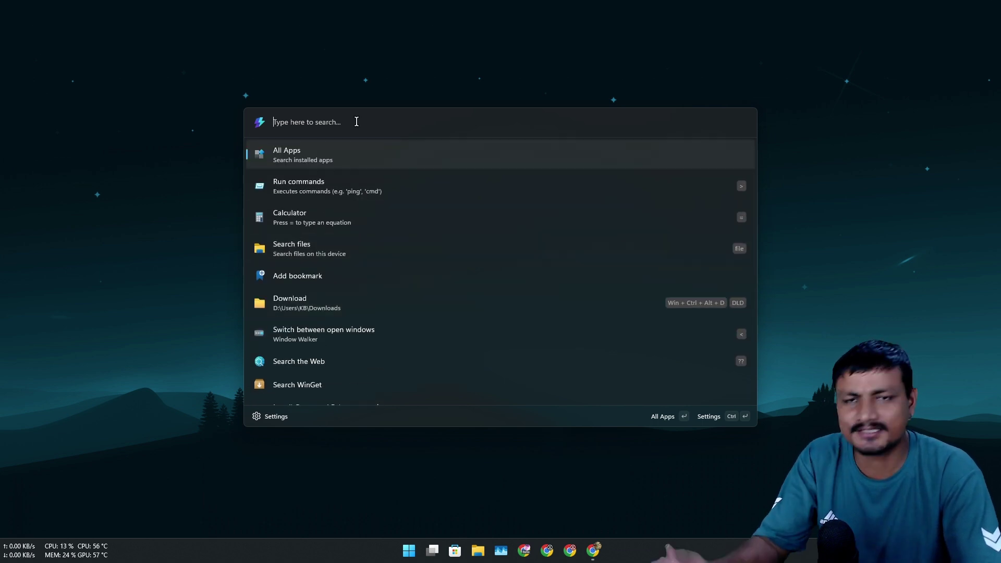
pyautogui.write('win')
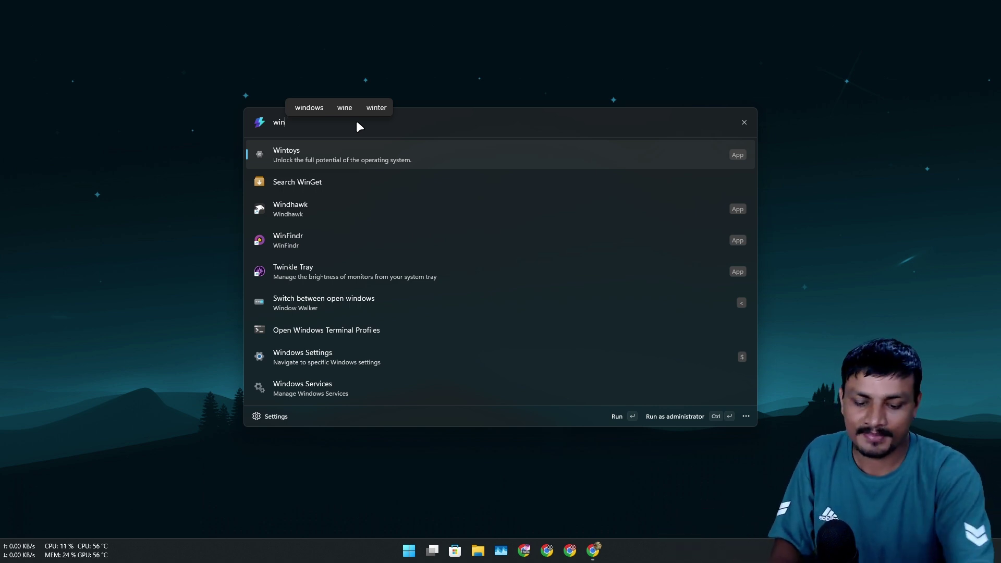
pyautogui.press('BackSpace')
pyautogui.press('BackSpace')
pyautogui.press('BackSpace')
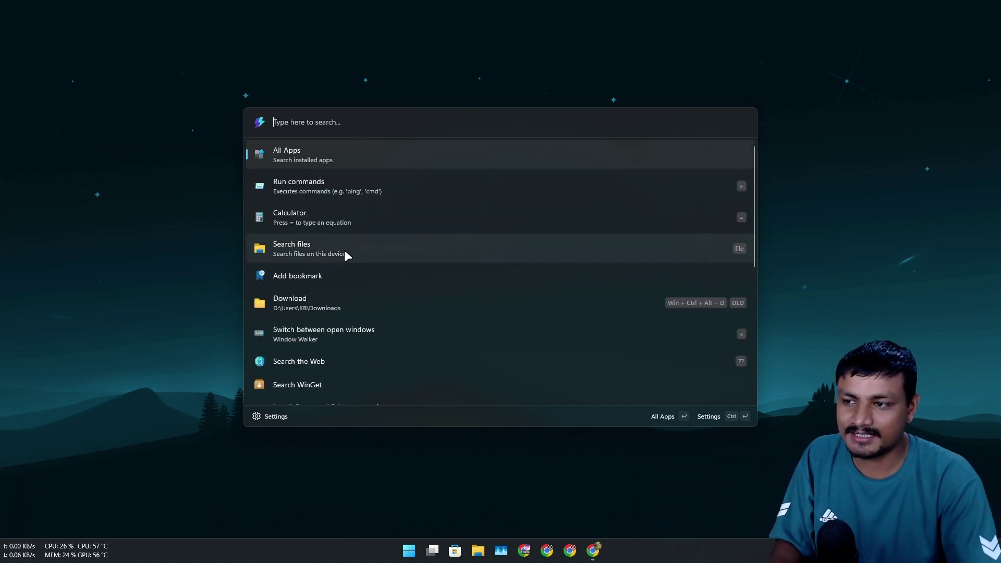
# Step: Open Search files and search for 'f', trimming the query down from 'fd'
pyautogui.click(344, 251)
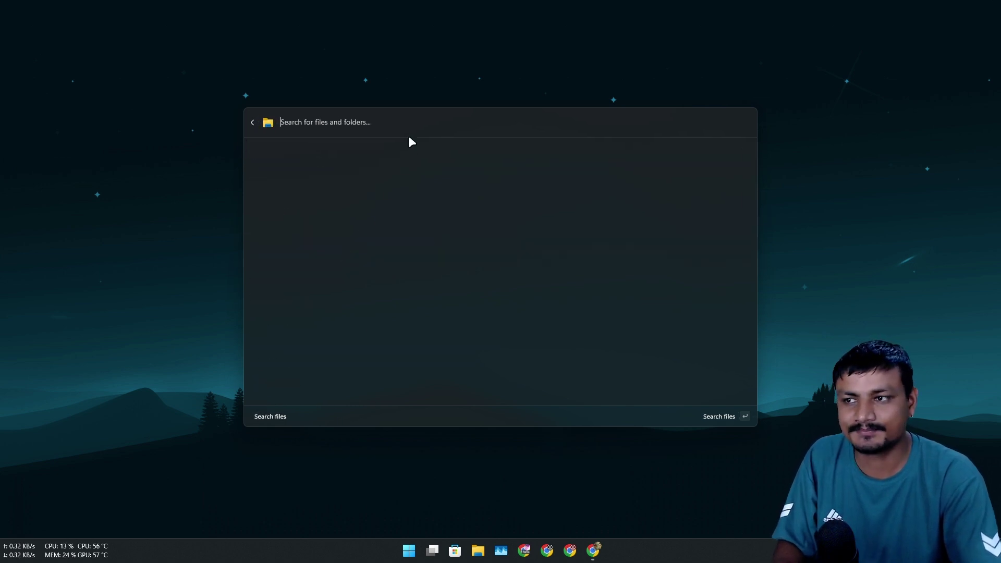
pyautogui.write('f')
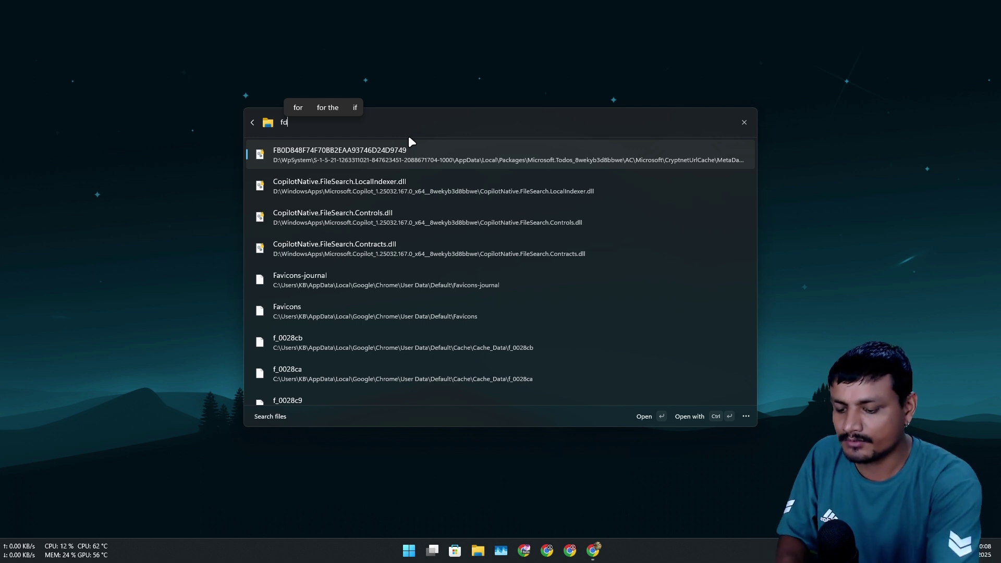
pyautogui.write('d')
pyautogui.press('BackSpace')
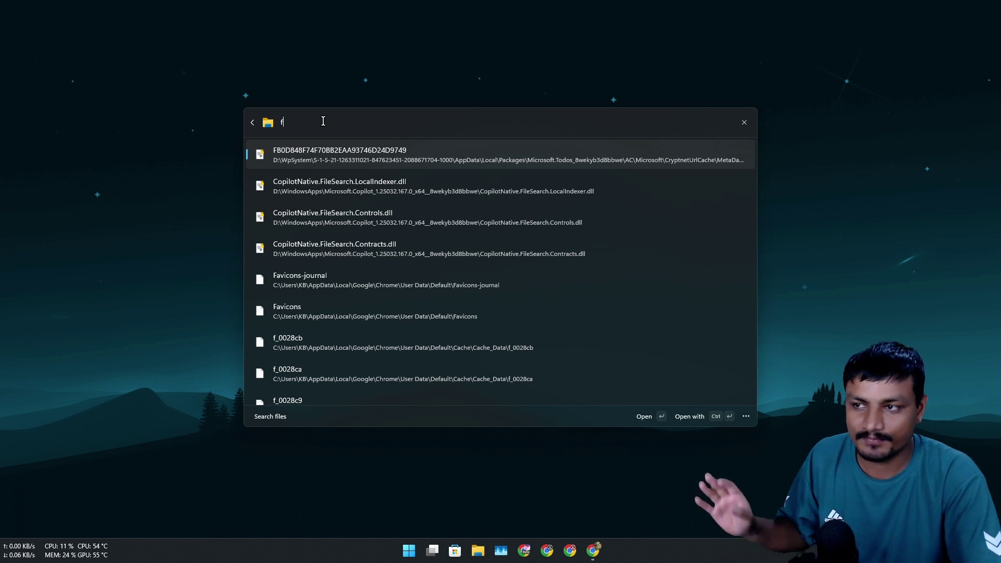
# Step: Return to the palette home and type ?? to open the Search the Web page
pyautogui.press('Escape')
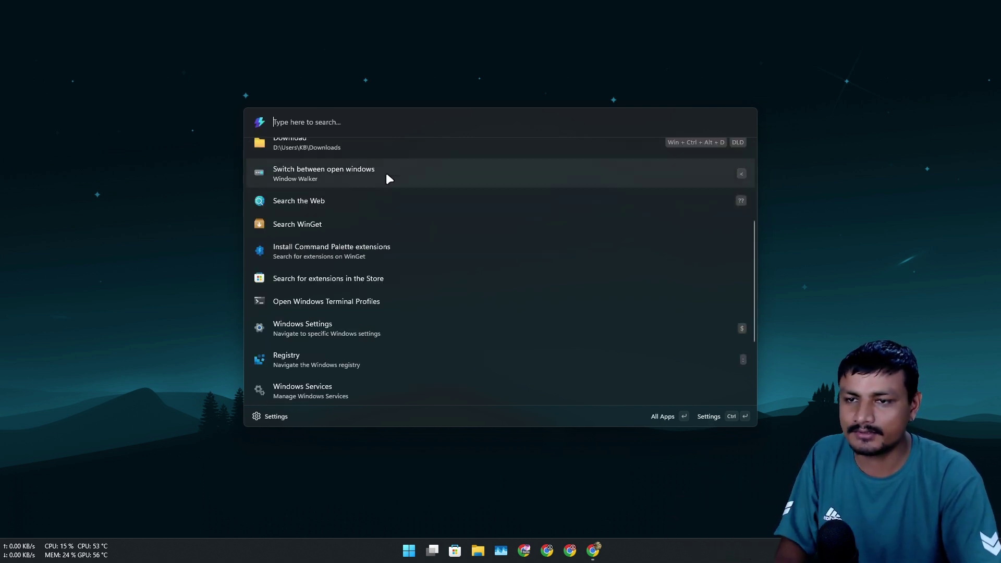
pyautogui.scroll(2, 740, 250)
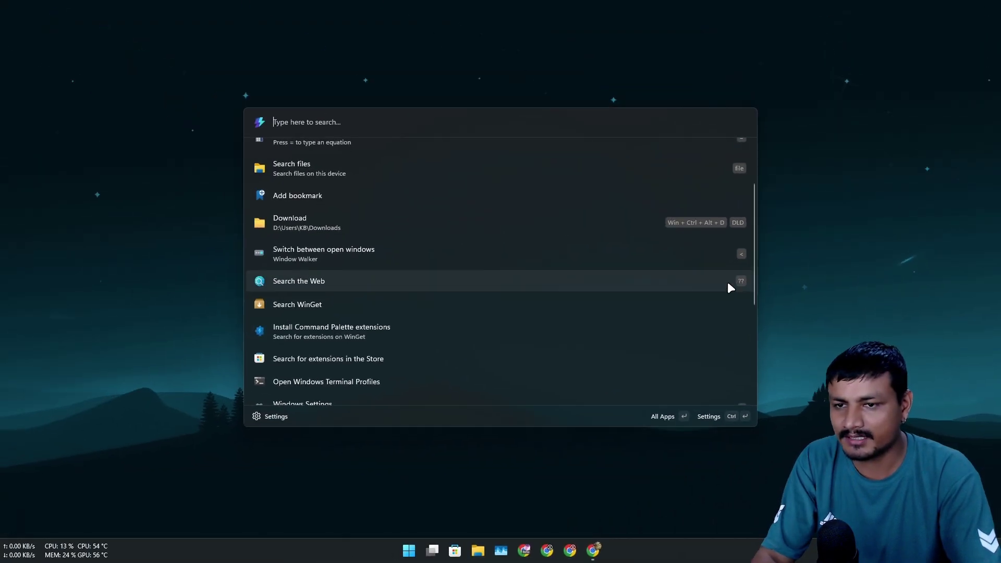
pyautogui.click(400, 123)
pyautogui.write('??')
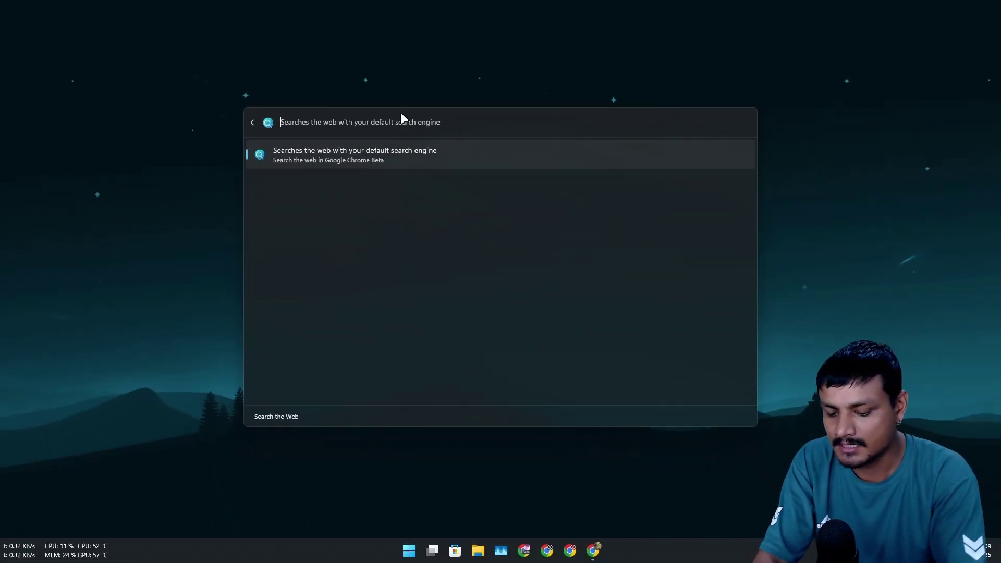
# Step: Web-search 'what is mount everest' in Google, then close the Chrome results window
pyautogui.write('what is mount eve')
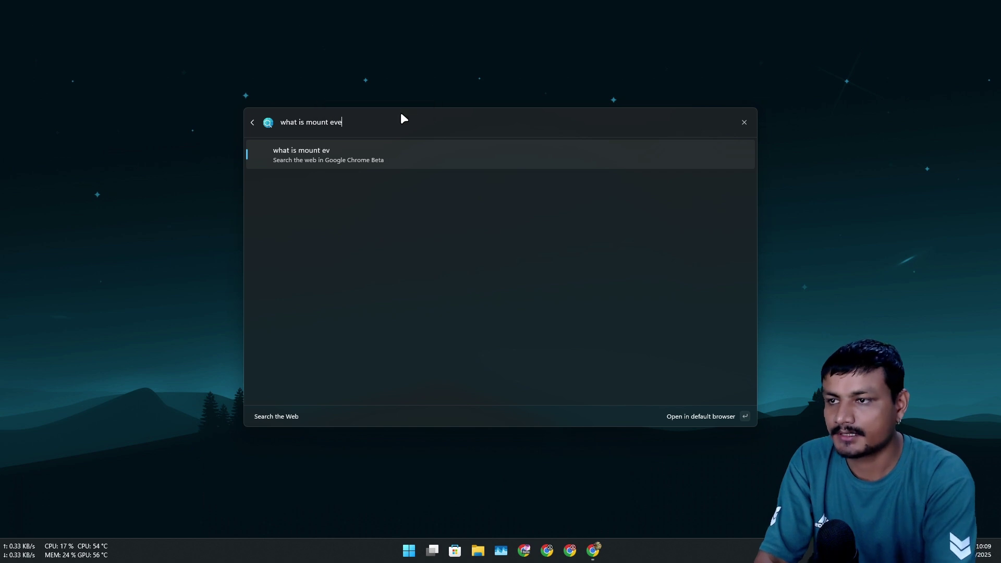
pyautogui.write('rest')
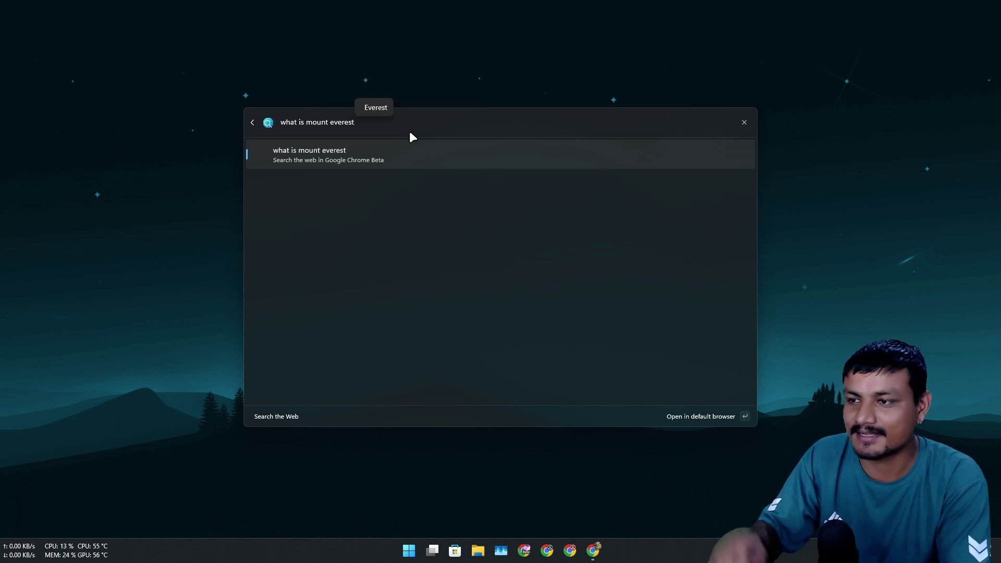
pyautogui.press('Return')
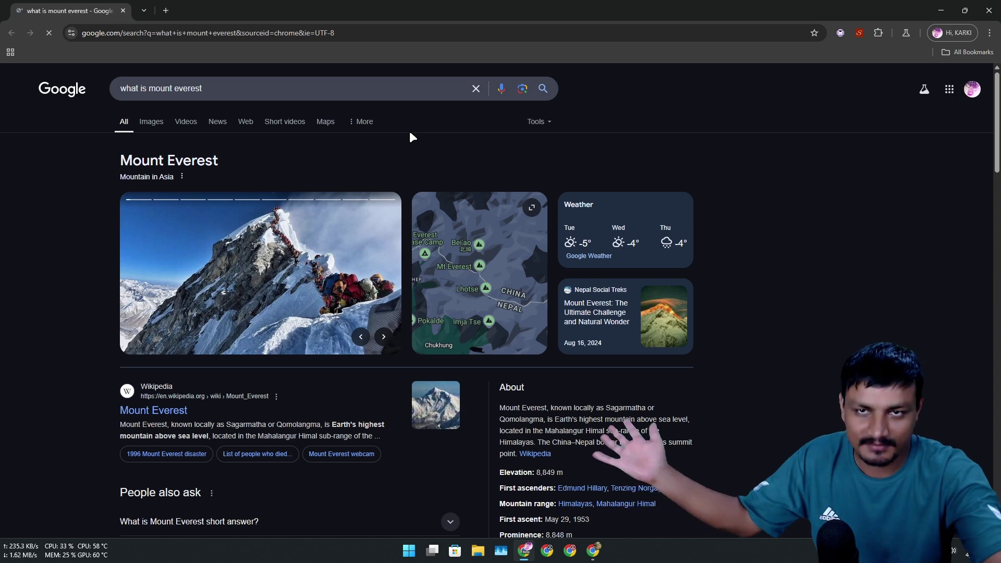
pyautogui.click(989, 10)
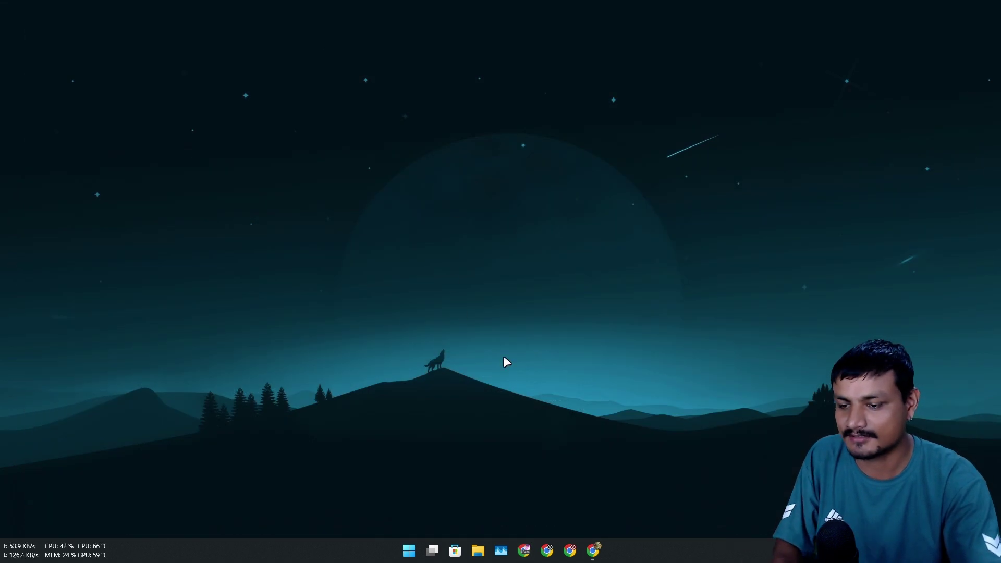
# Step: Reopen the palette with Alt+Space and scroll its commands, such as Search the Web and Windows Settings
pyautogui.press('super+alt+space')
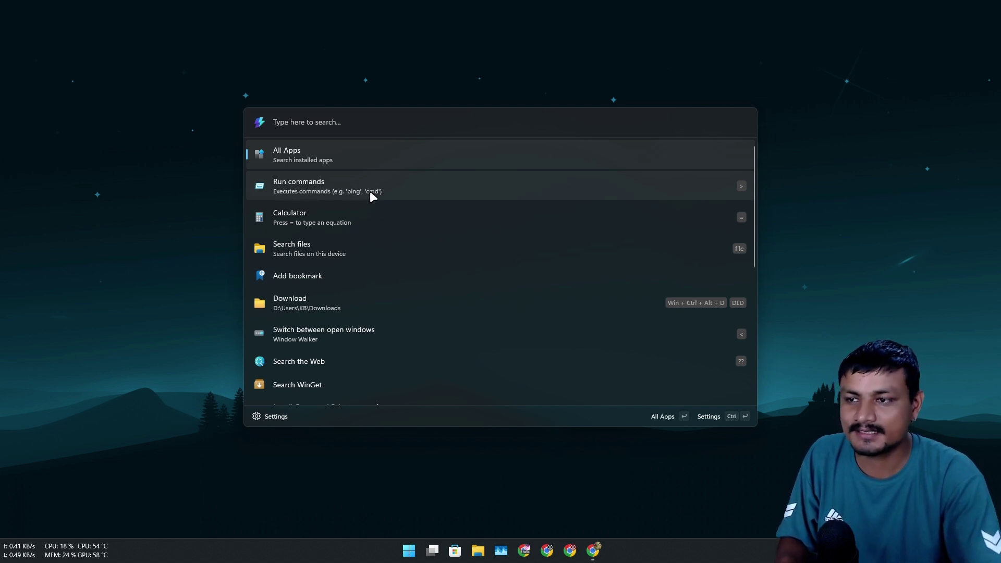
pyautogui.scroll(-3, 370, 191)
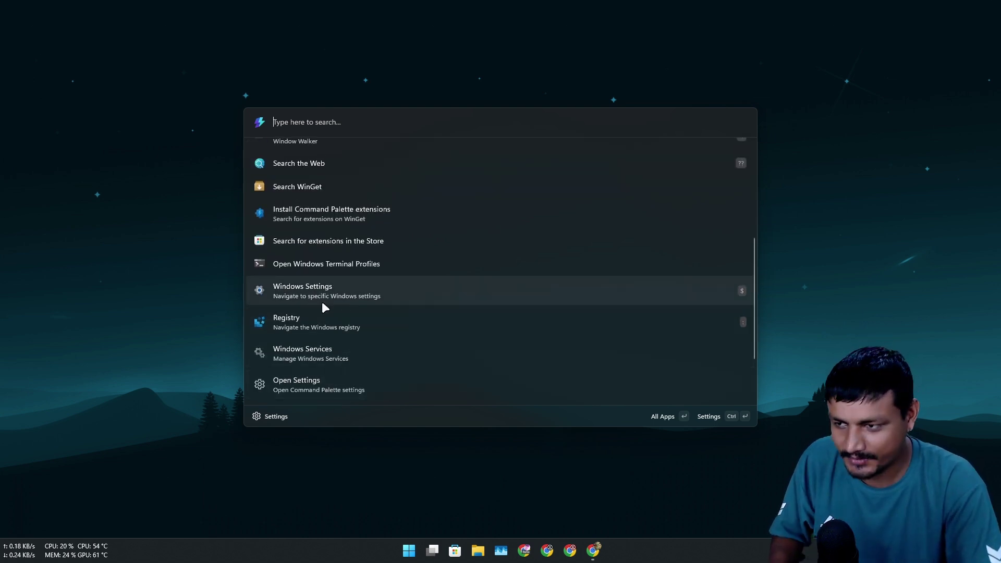
pyautogui.scroll(2, 318, 320)
pyautogui.scroll(-1, 323, 313)
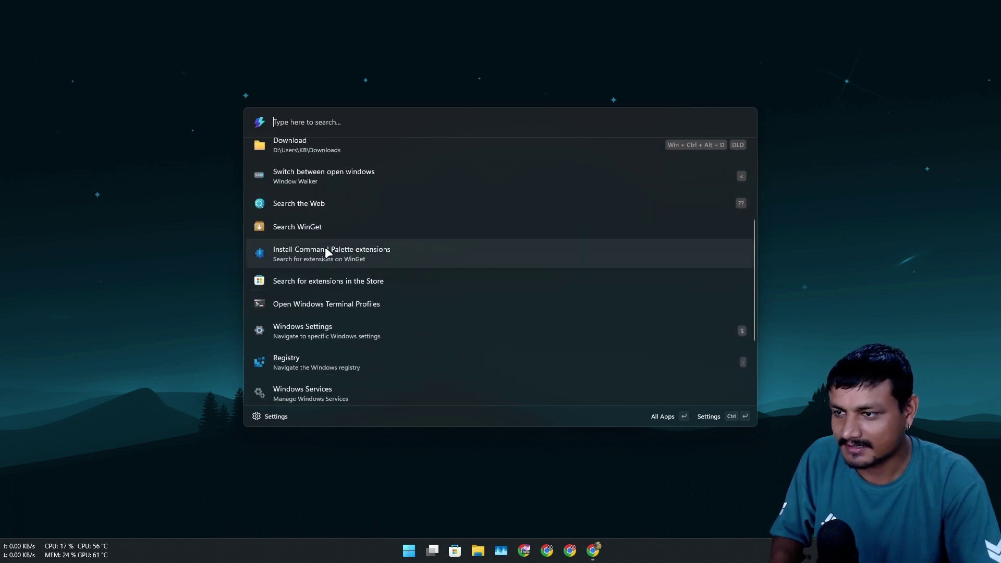
# Step: Search the Microsoft Store for Command Palette extensions, which shows no results, then minimize the Store
pyautogui.click(301, 283)
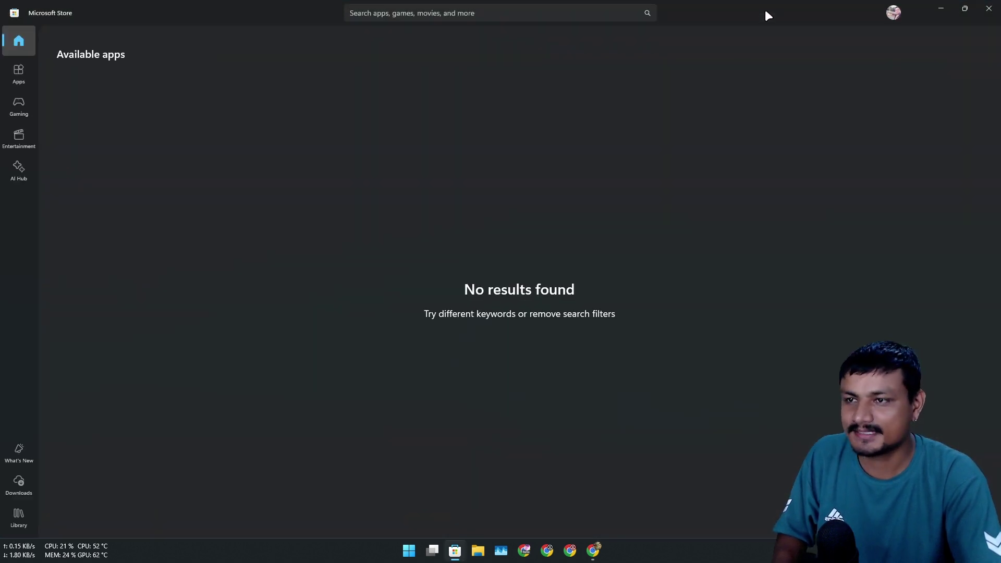
pyautogui.doubleClick(767, 13)
pyautogui.press('super+alt+space')
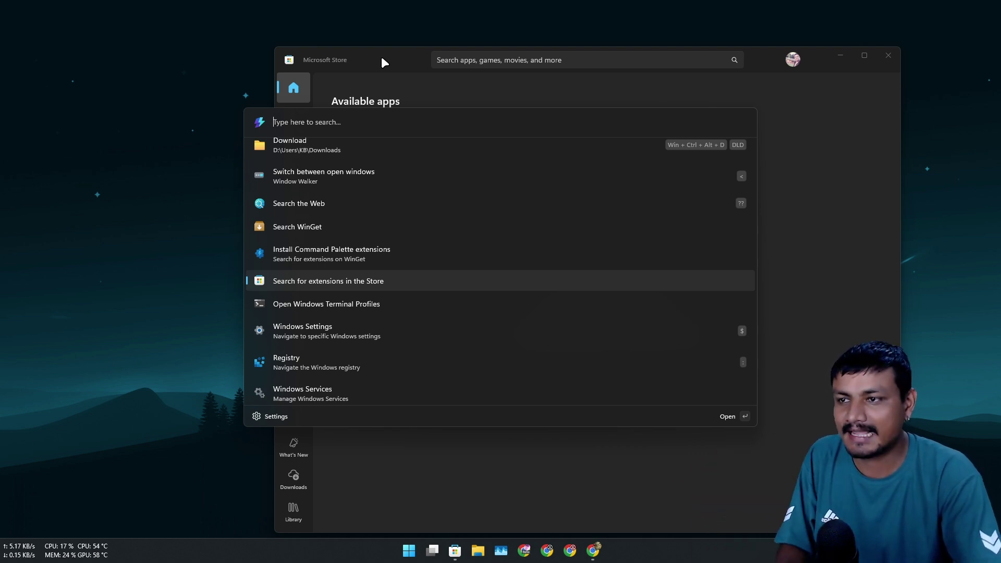
pyautogui.press('Escape')
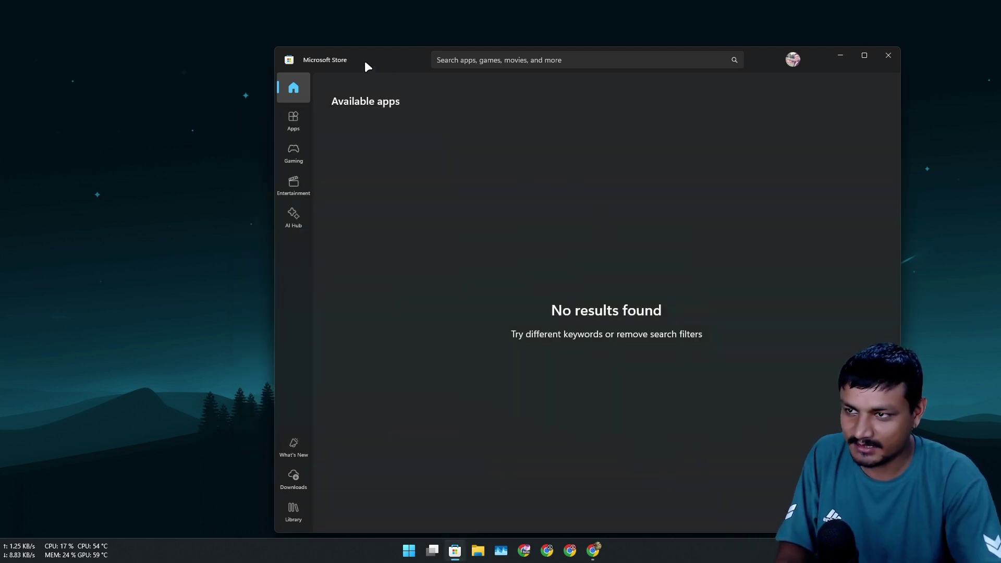
pyautogui.click(841, 55)
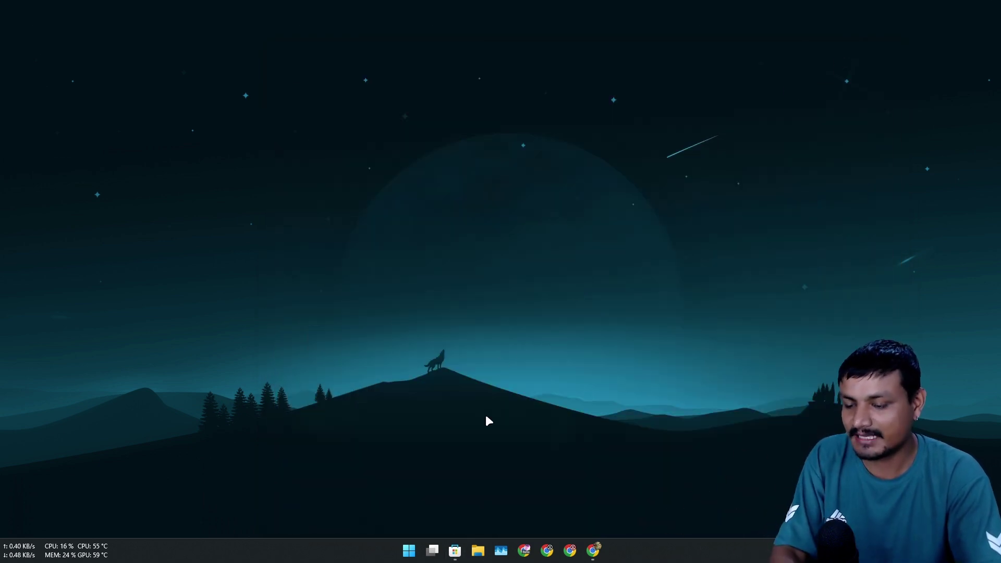
# Step: Reopen the palette and open its Settings, showing activation key Alt + Space on General
pyautogui.press('super+alt+space')
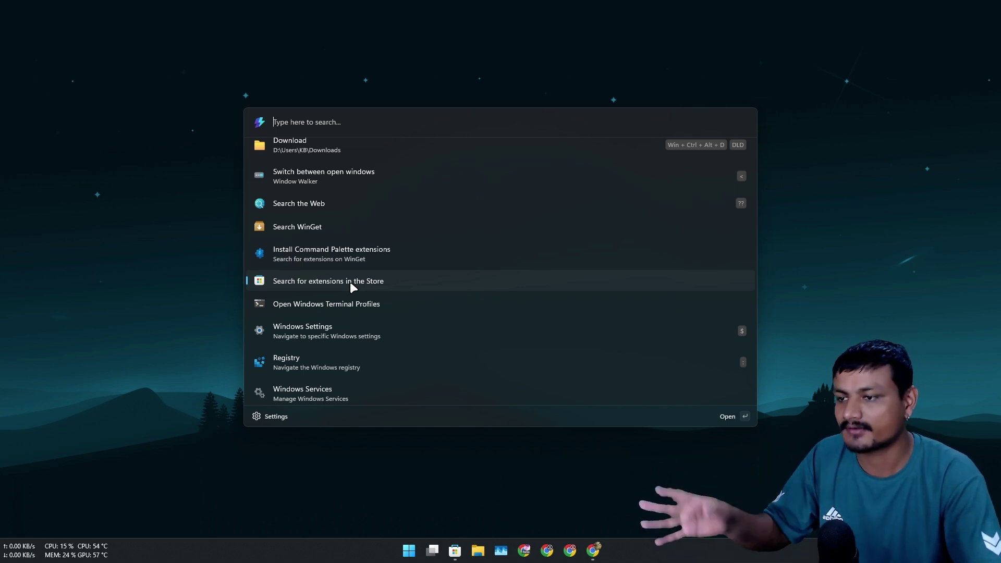
pyautogui.scroll(3, 374, 248)
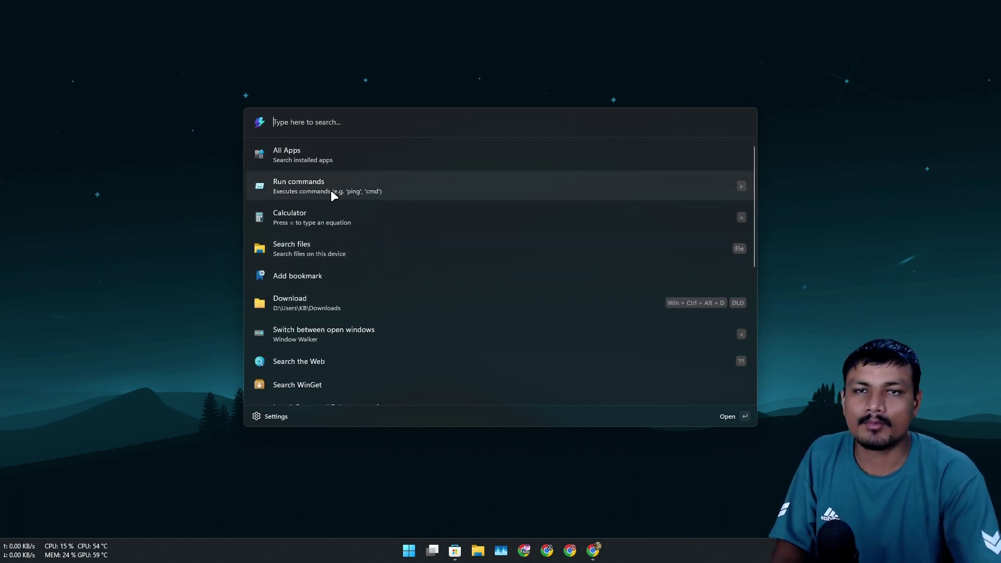
pyautogui.click(268, 418)
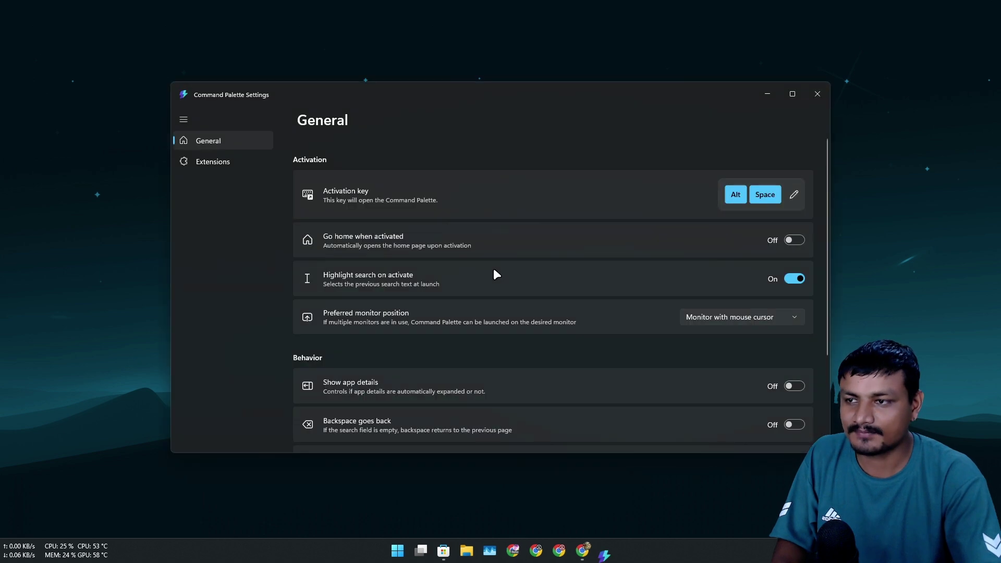
# Step: Move Settings up-left and review General options like Single-click activation and Show app details
pyautogui.moveTo(440, 87); pyautogui.dragTo(426, 59)
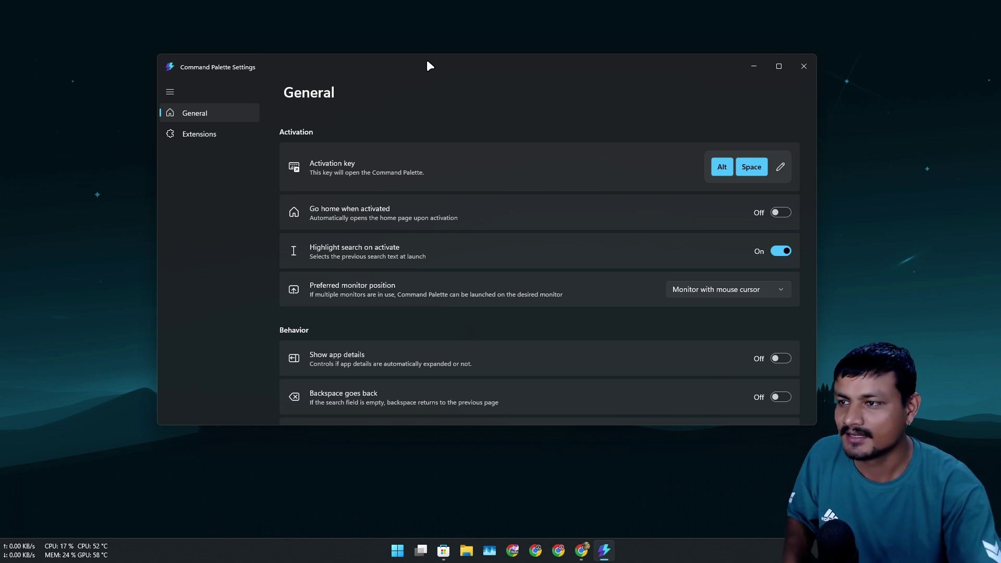
pyautogui.scroll(-3, 480, 256)
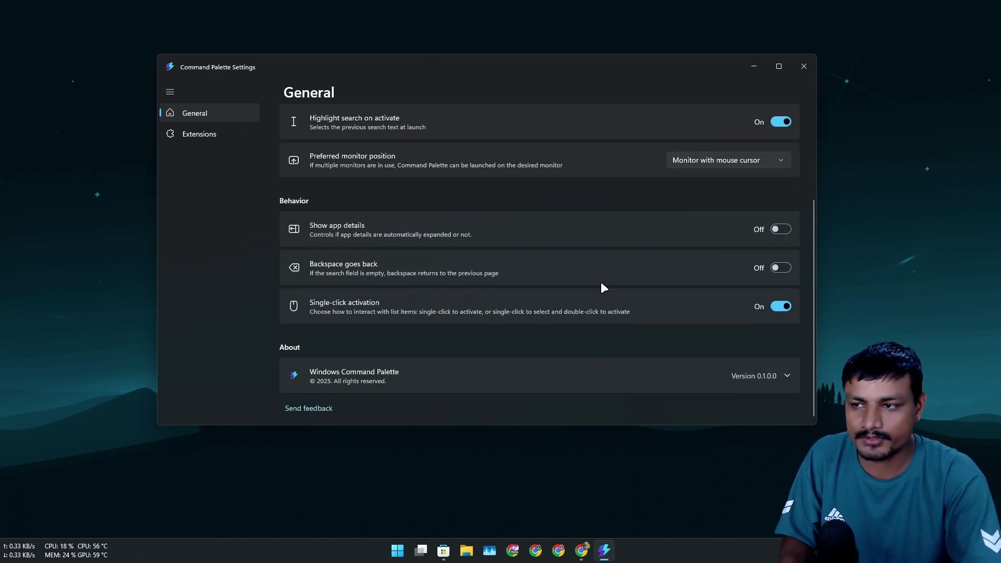
pyautogui.scroll(3, 725, 302)
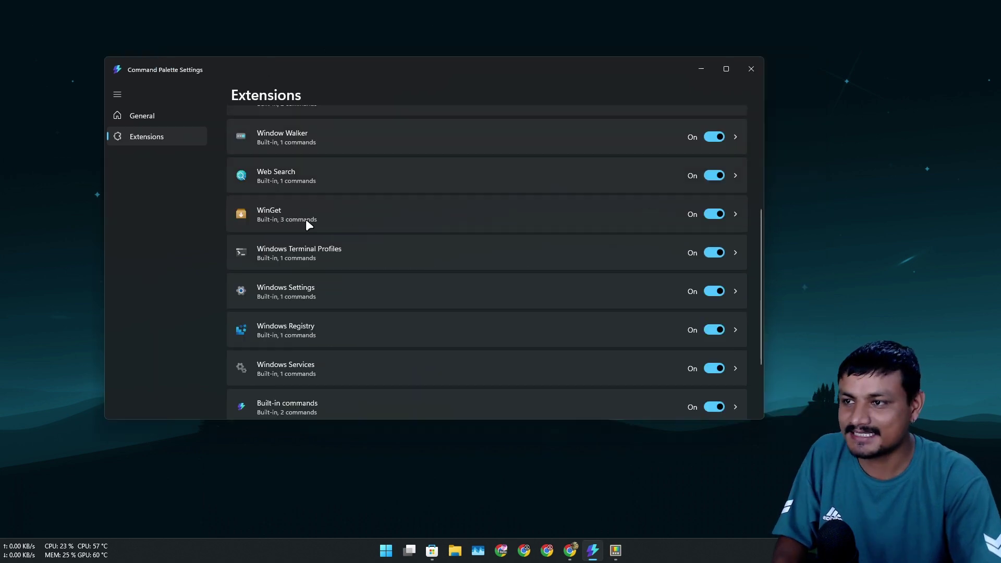
# Step: Disable the Windows Registry extension, close Settings with Alt+F4, and reopen the palette
pyautogui.scroll(-2, 306, 222)
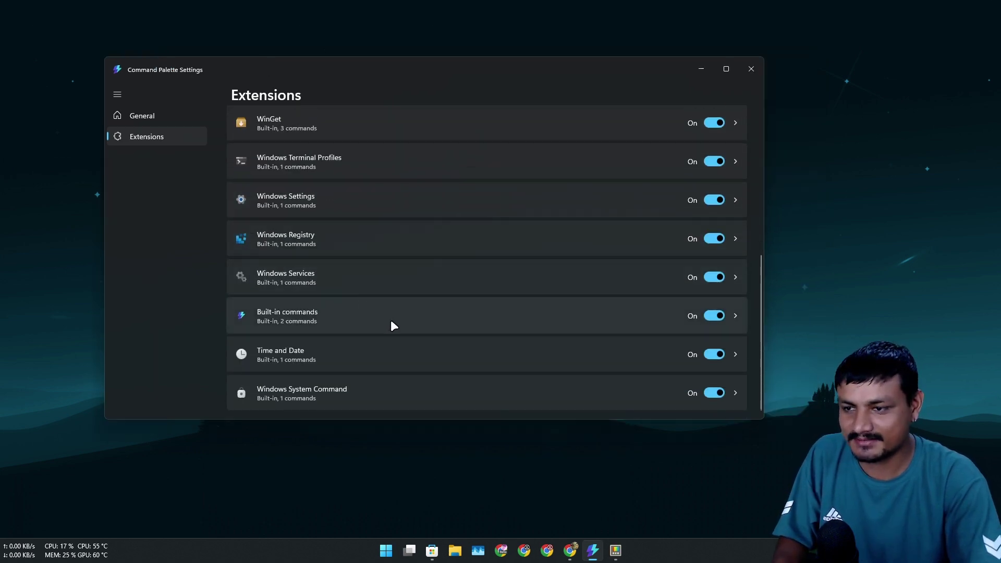
pyautogui.scroll(5, 412, 390)
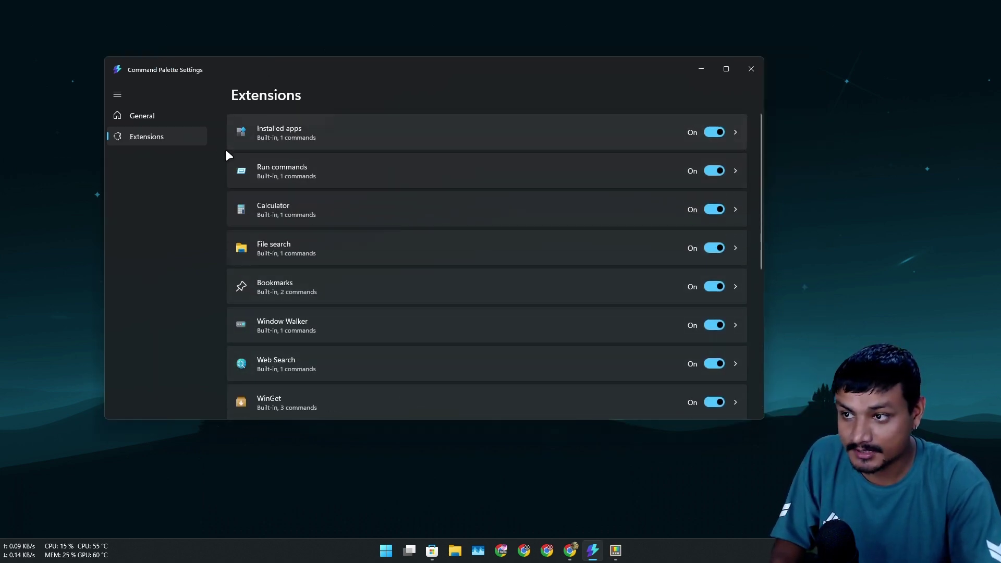
pyautogui.scroll(-5, 367, 217)
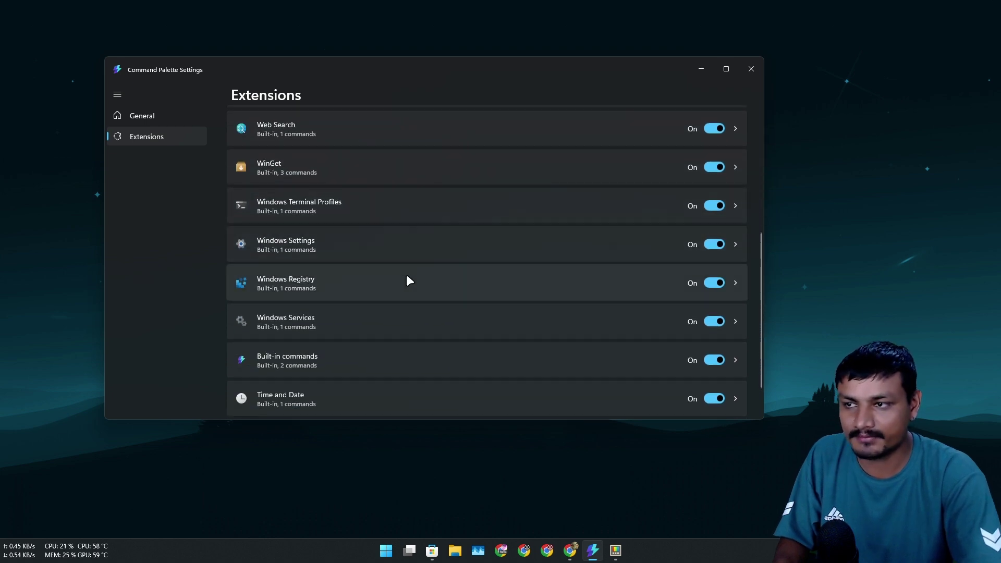
pyautogui.scroll(-1, 292, 232)
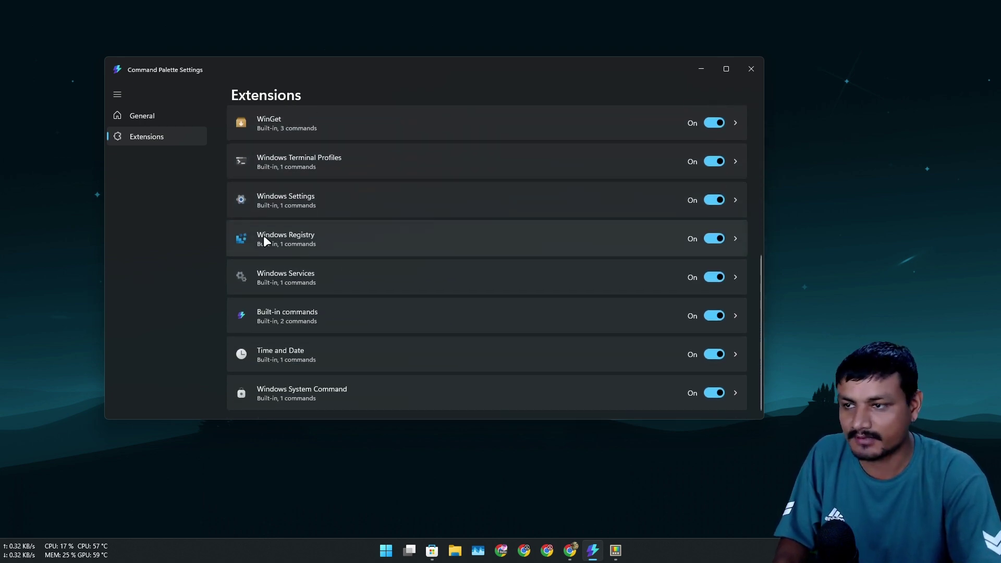
pyautogui.click(708, 245)
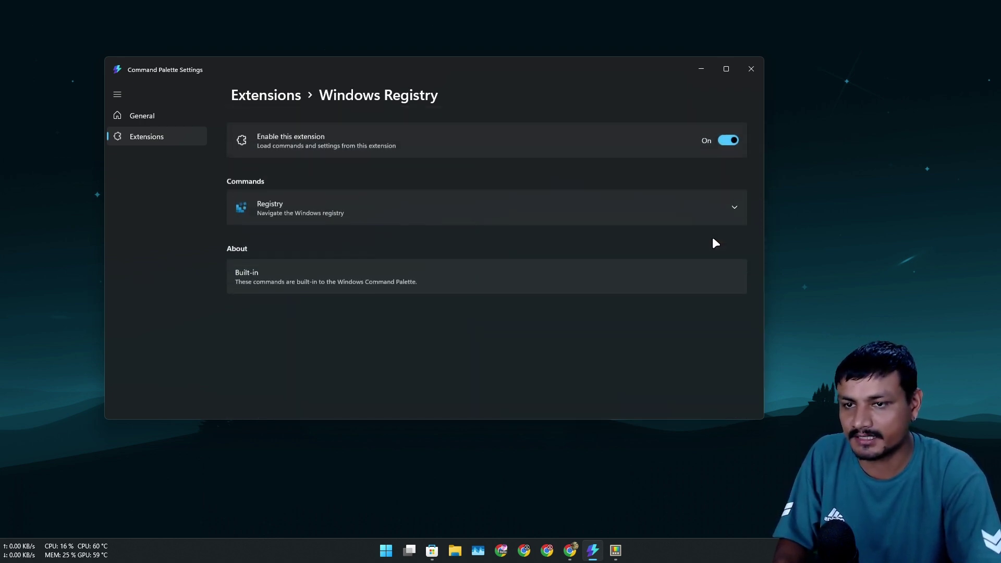
pyautogui.click(727, 134)
pyautogui.hotkey('alt', 'F4')
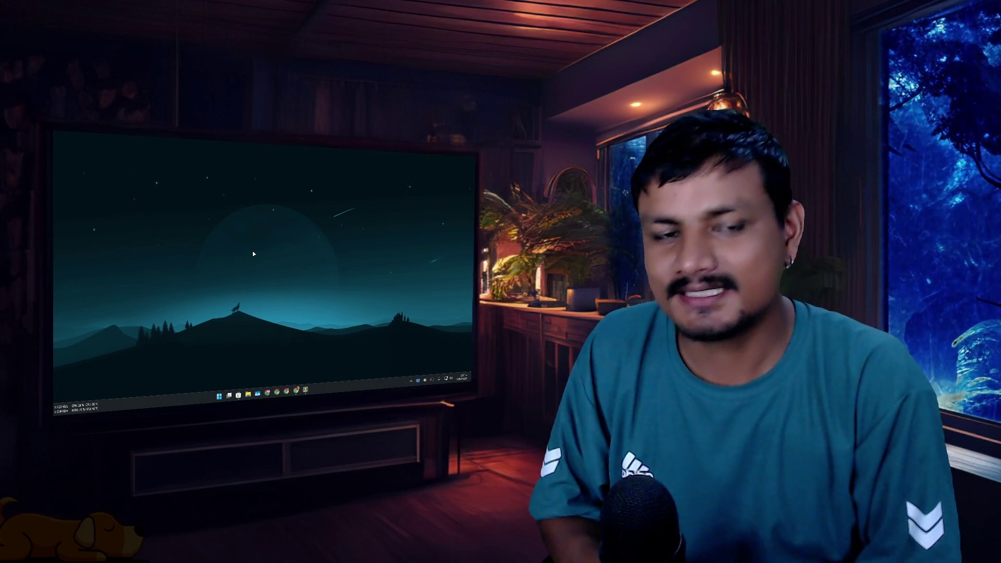
pyautogui.press('super+alt+space')
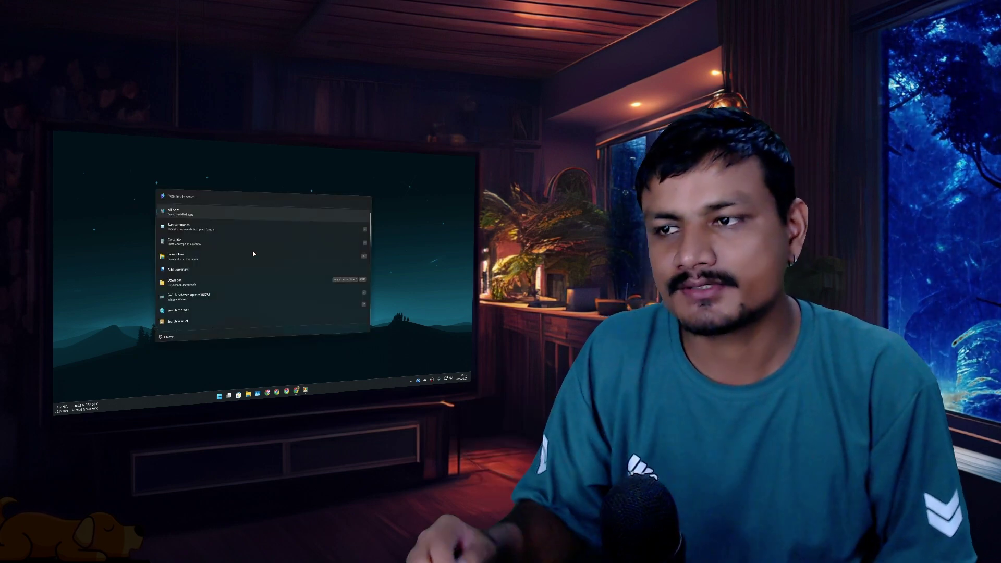